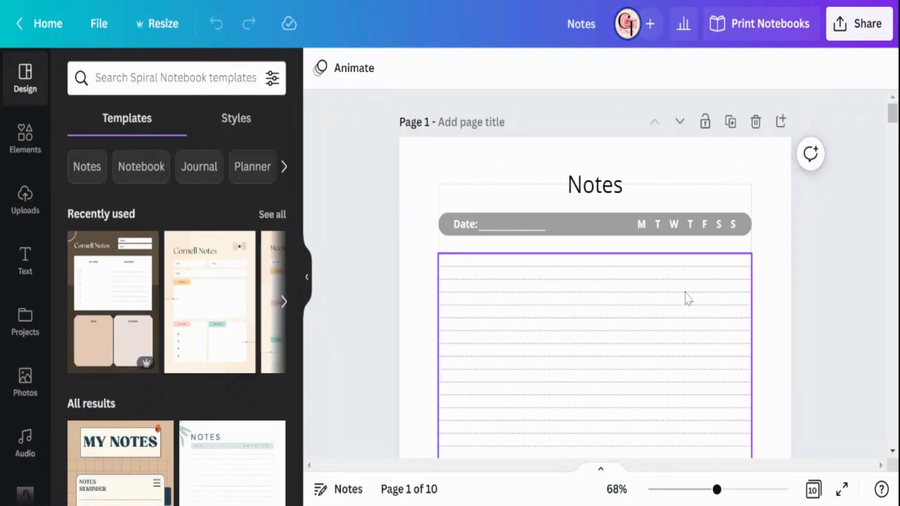
Step: Add a blank page directly after the finished notes page
scroll(462, 241, "down", 5)
scroll(440, 260, "down", 2)
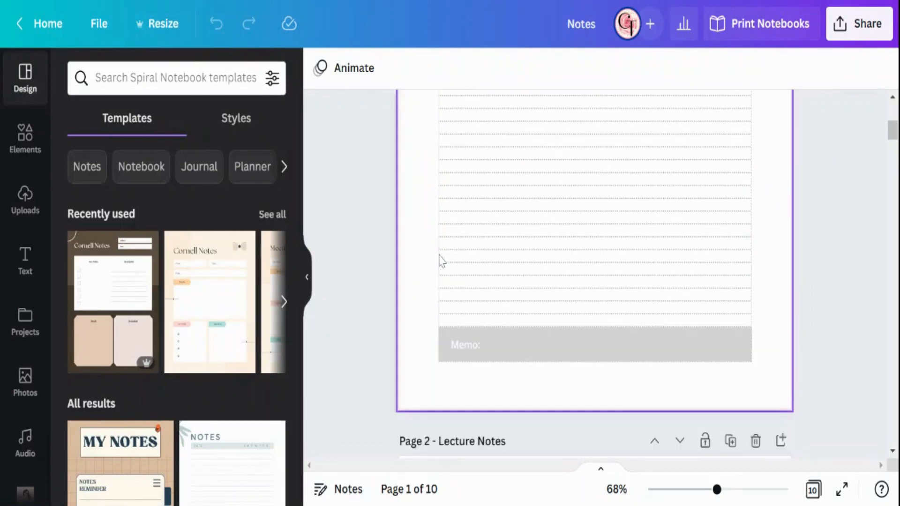
scroll(422, 314, "up", 5)
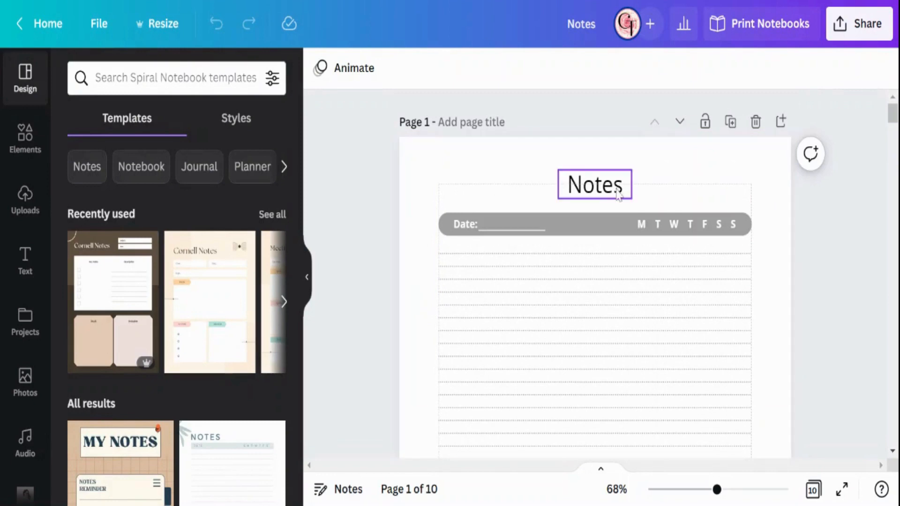
left_click(782, 122)
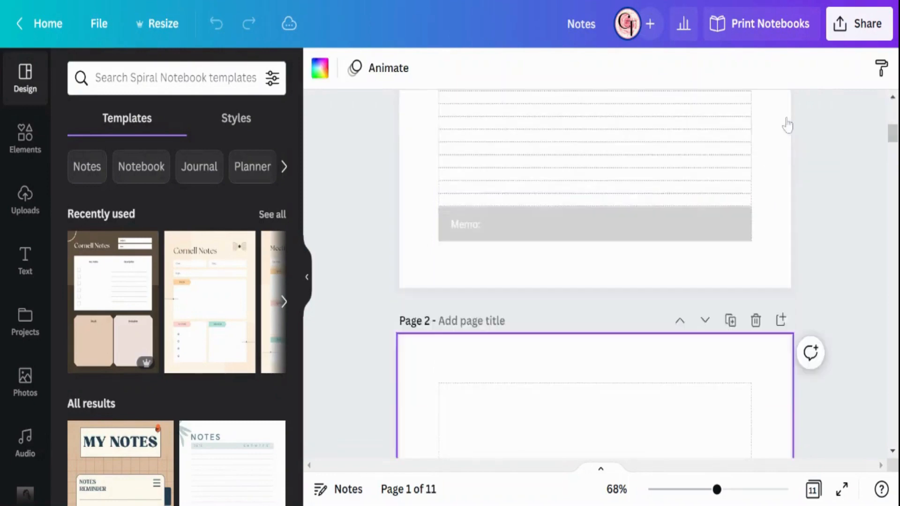
Step: Add a heading reading "Notes" in Open Sans to the blank page 2, matching the title font on page 1
scroll(514, 237, "up", 10)
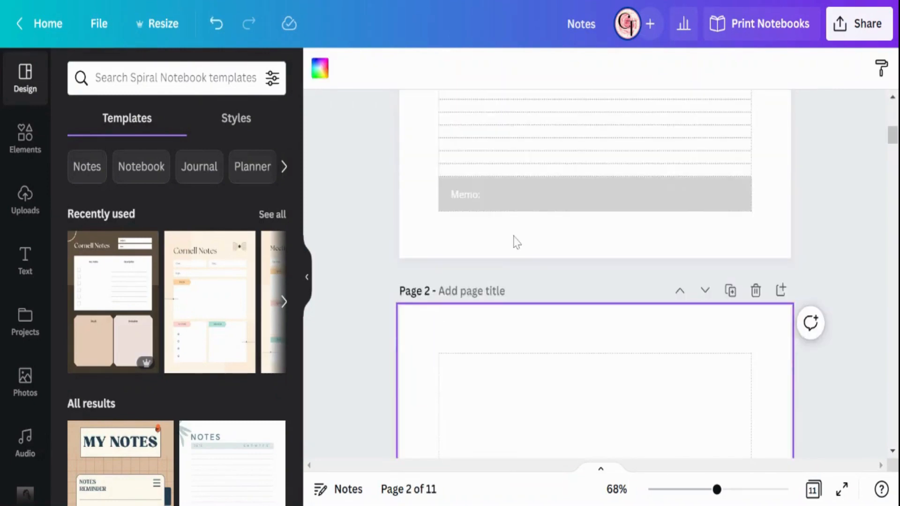
left_click(586, 129)
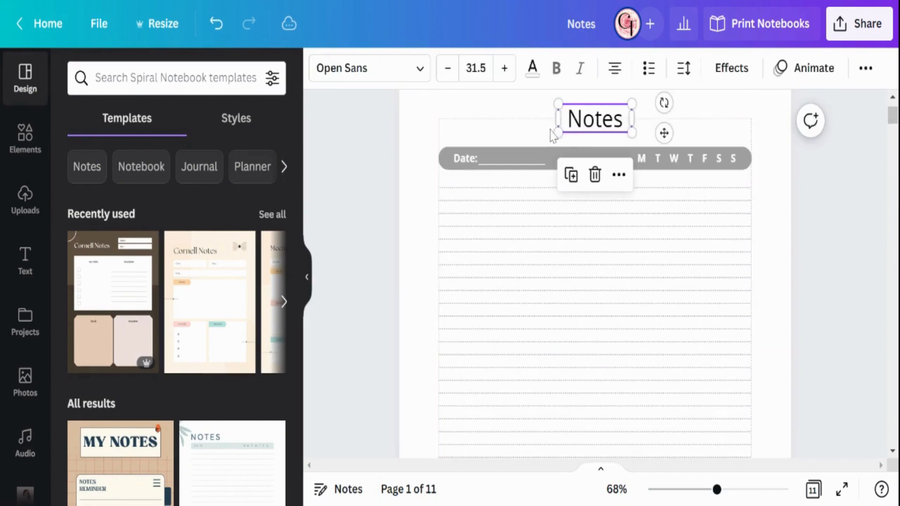
left_click(428, 159)
scroll(426, 153, "down", 10)
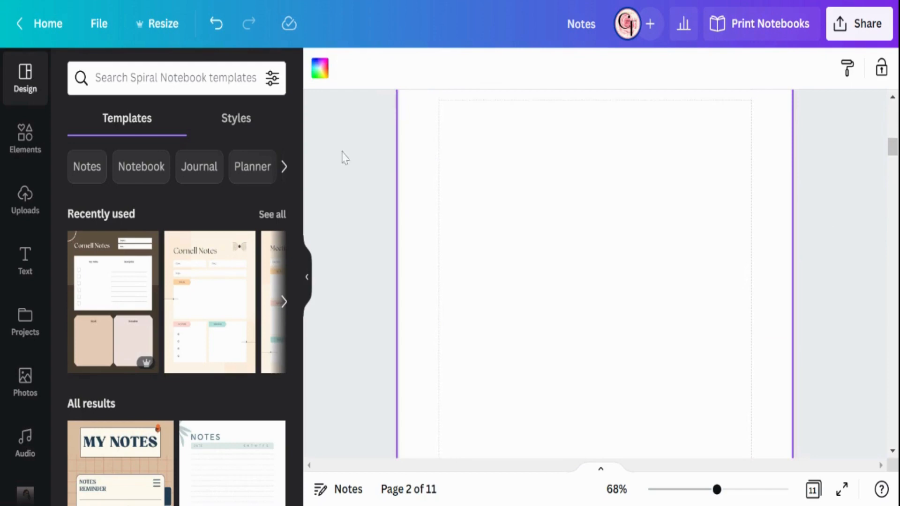
left_click(25, 259)
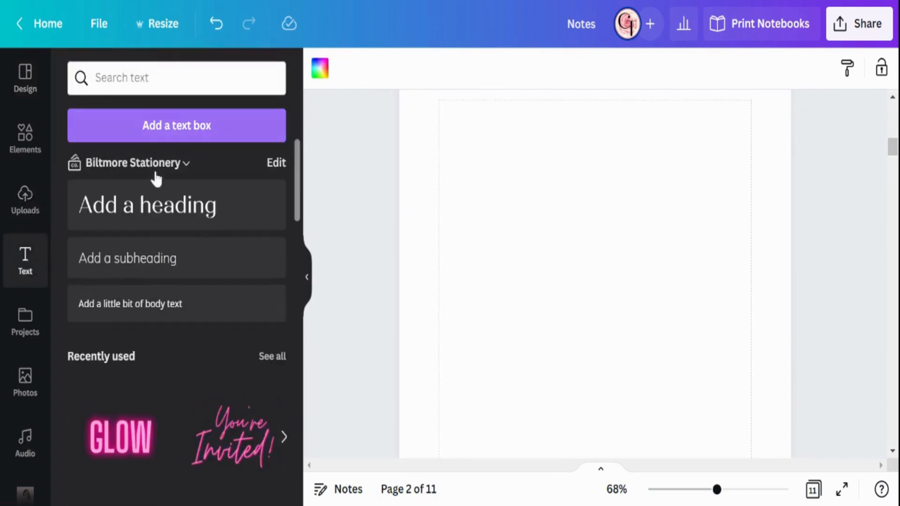
left_click(135, 209)
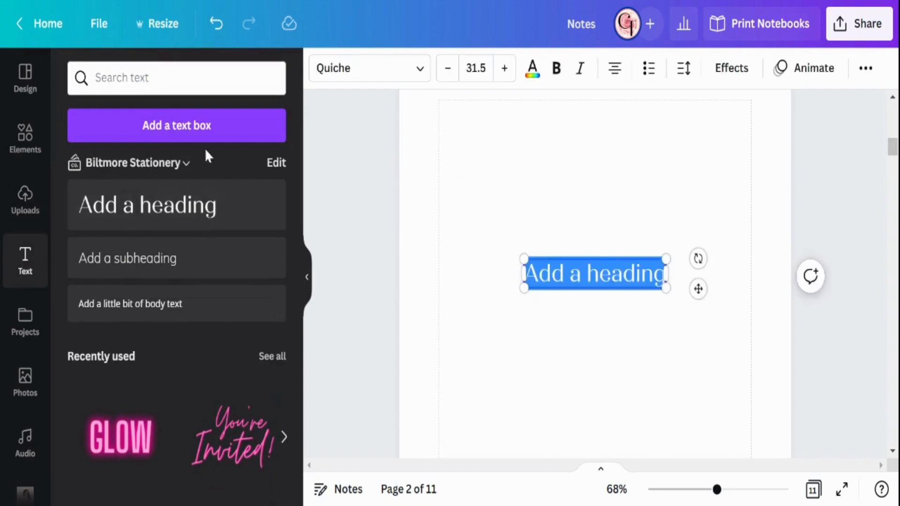
left_click(307, 277)
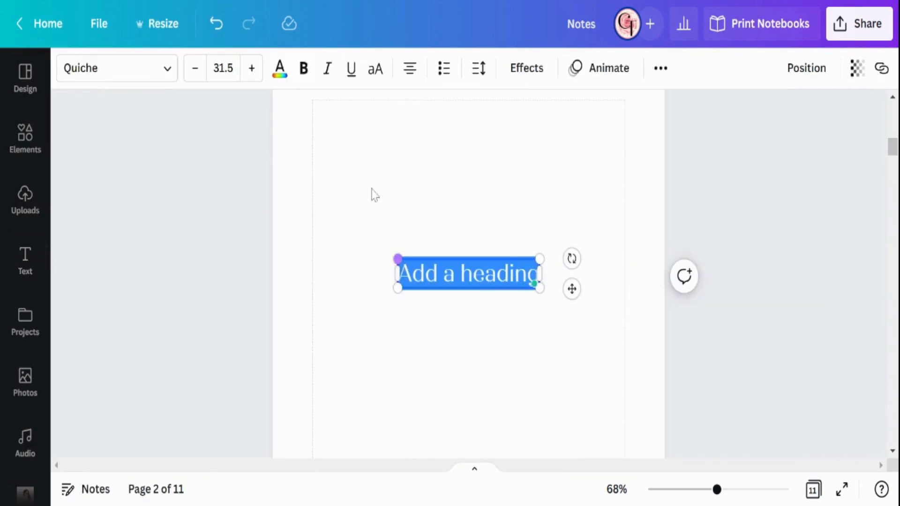
left_click(147, 68)
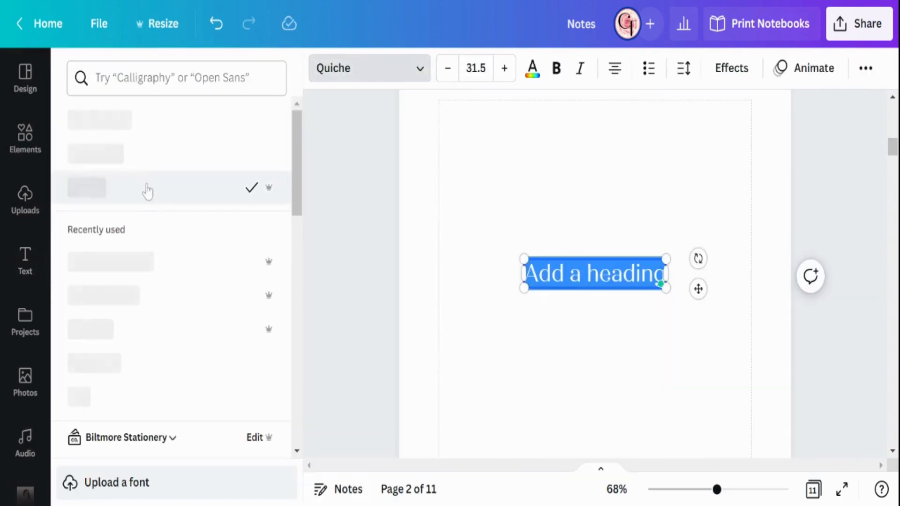
left_click(136, 155)
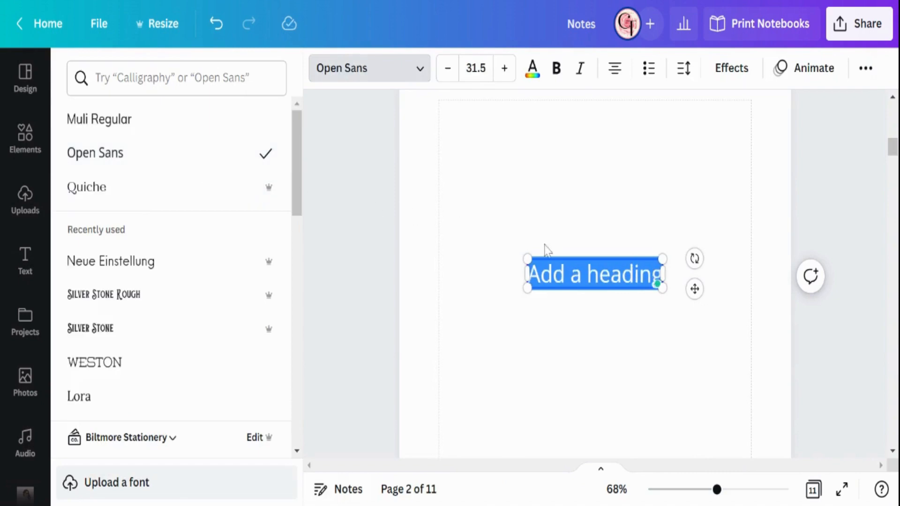
triple_click(548, 274)
type("Notes")
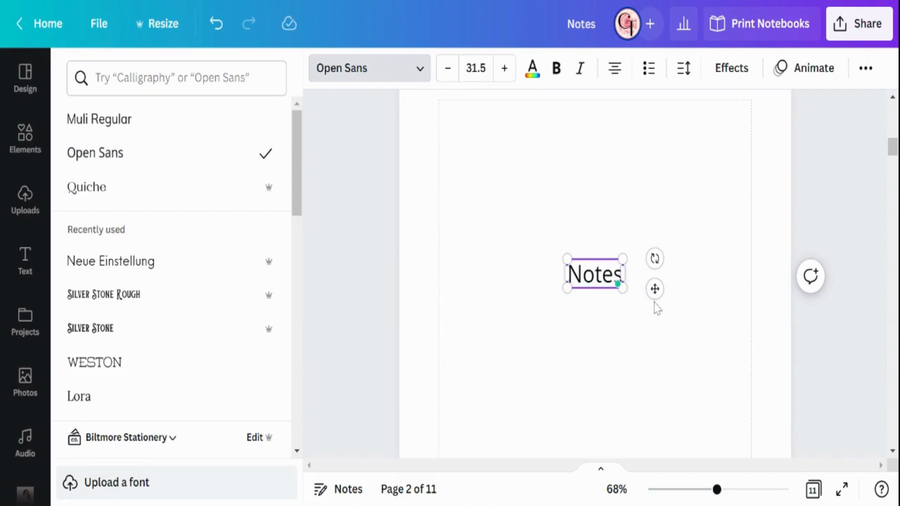
Step: Center the Notes heading horizontally on page 2 so that it straddles the upper margin line
left_click_drag(655, 289, 649, 182)
scroll(649, 181, "up", 3)
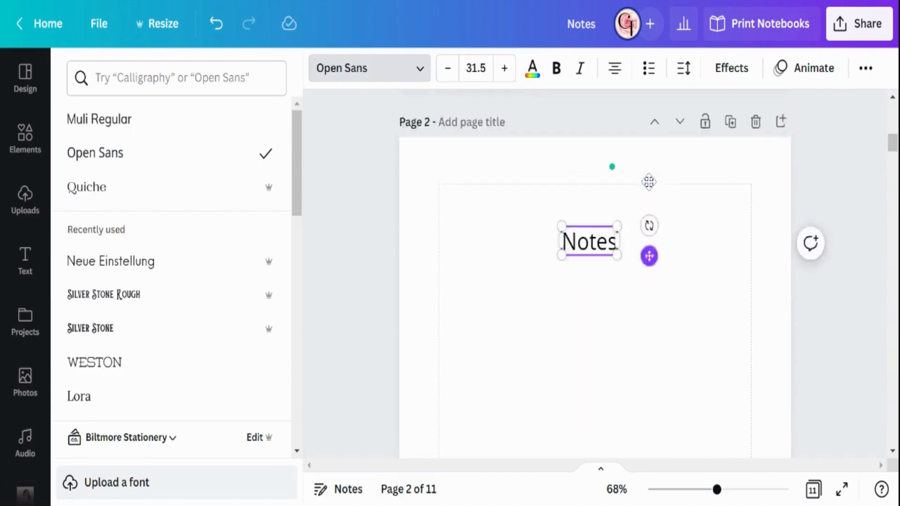
left_click_drag(655, 310, 655, 298)
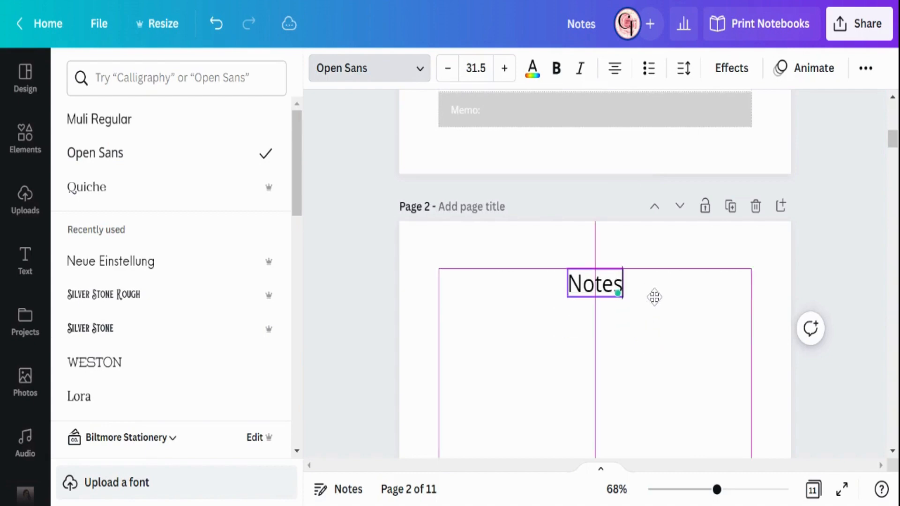
scroll(716, 346, "up", 10)
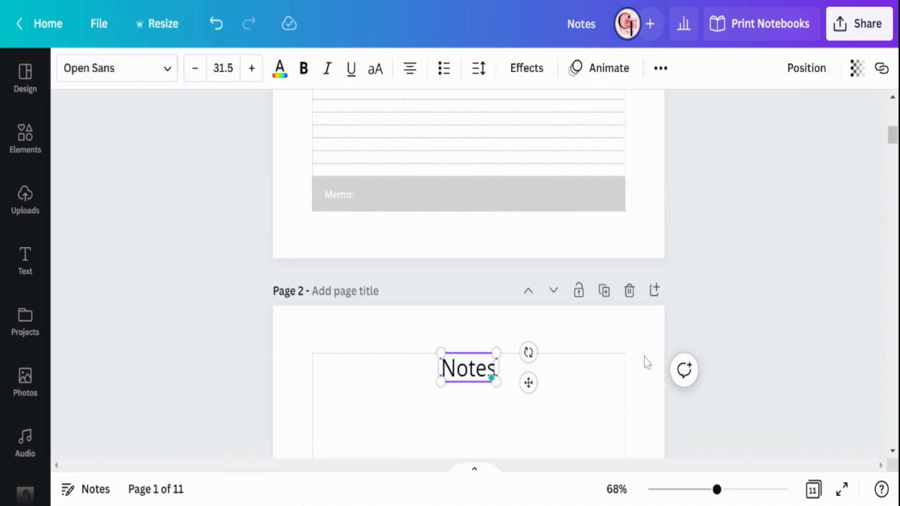
scroll(553, 195, "down", 10)
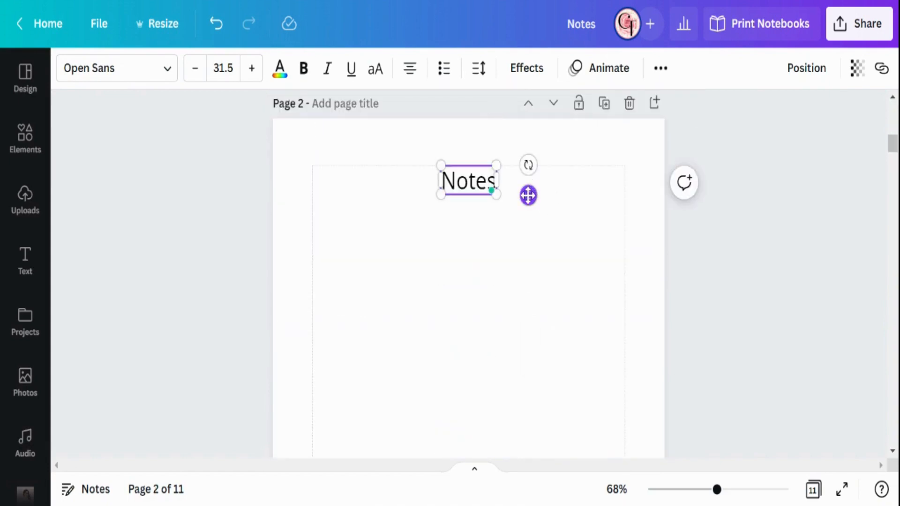
left_click_drag(528, 194, 531, 185)
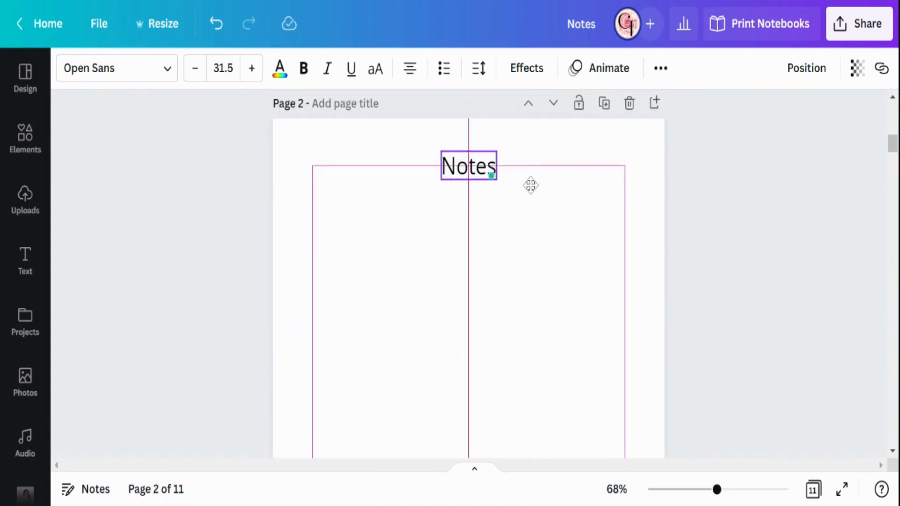
left_click(532, 261)
Step: Add a plain straight line to page 2 and color it the medium gray of page 1's date bar
scroll(532, 261, "up", 10)
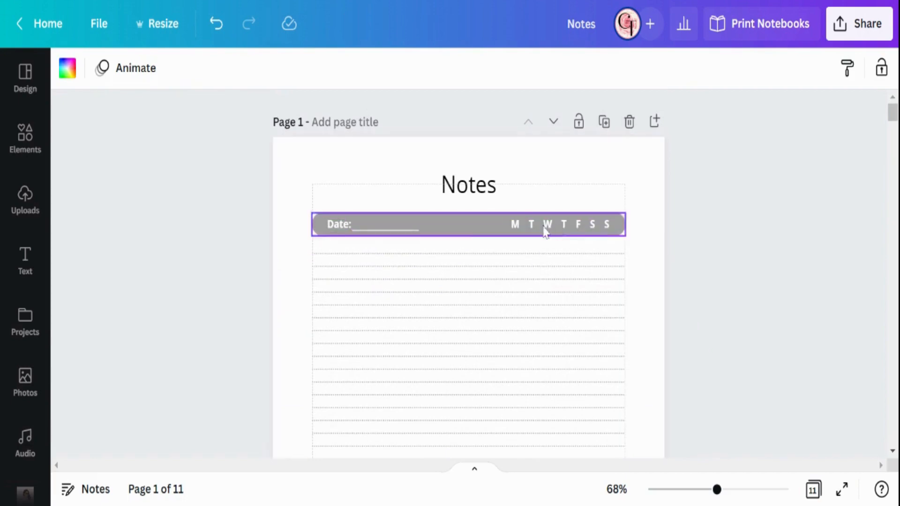
left_click(316, 236)
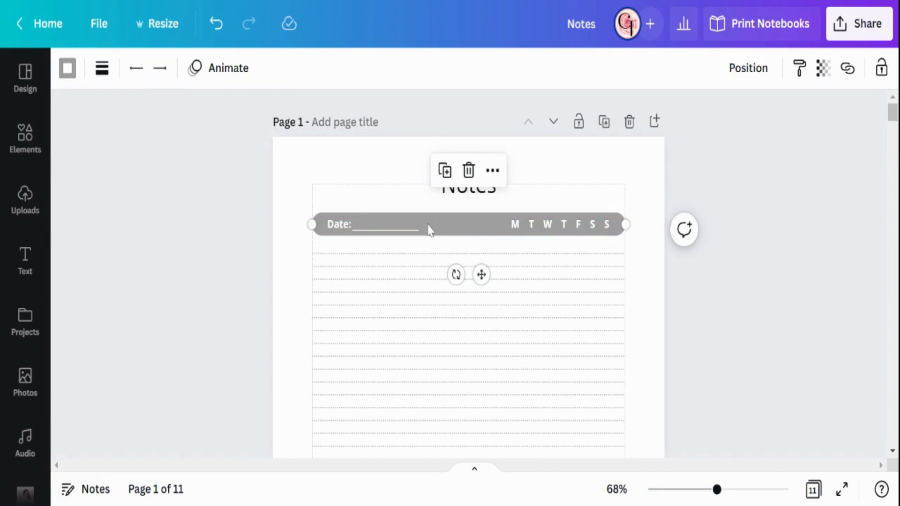
scroll(609, 228, "down", 5)
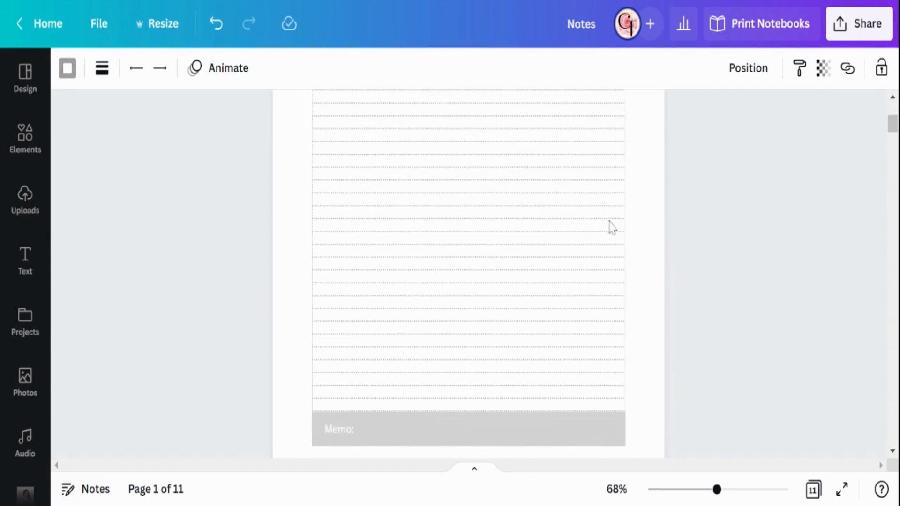
scroll(611, 228, "down", 5)
left_click(428, 259)
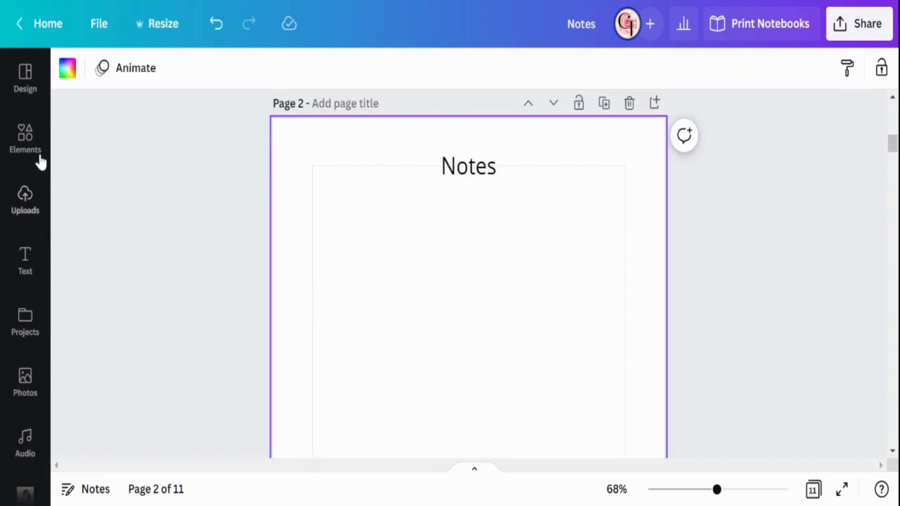
left_click(28, 141)
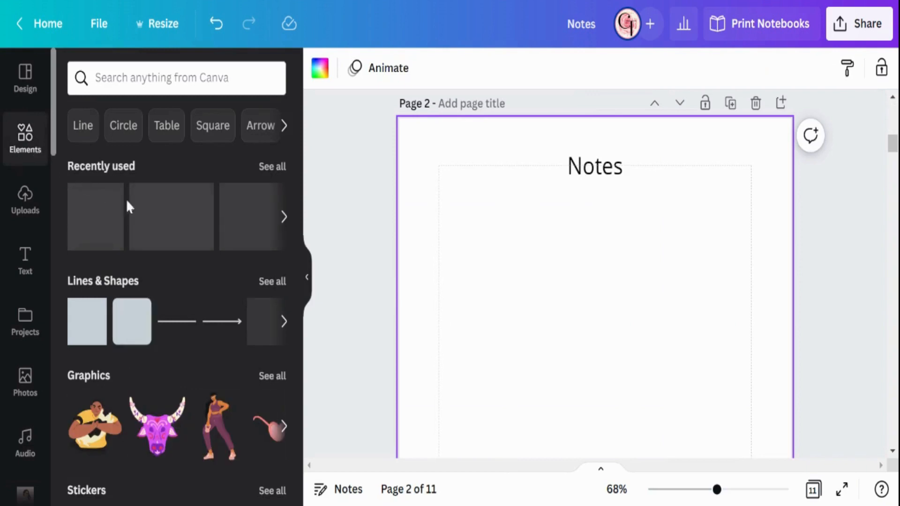
left_click(166, 332)
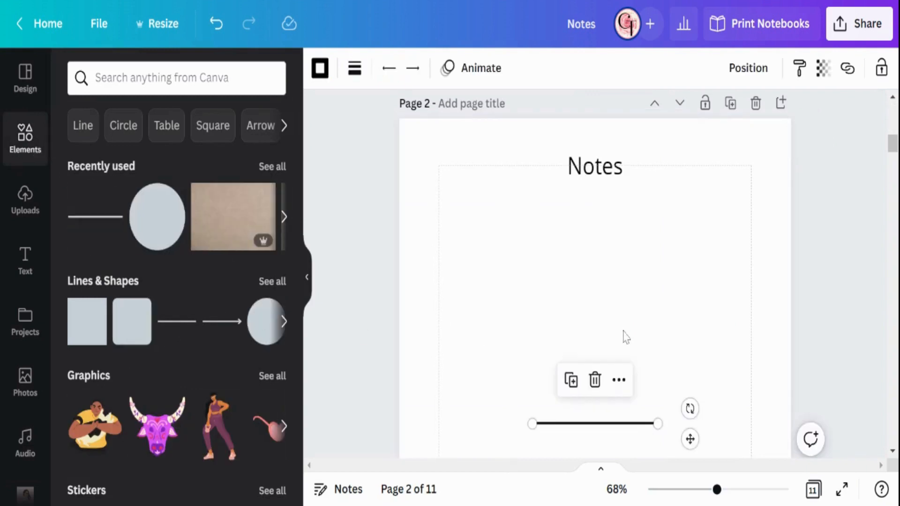
scroll(627, 336, "down", 2)
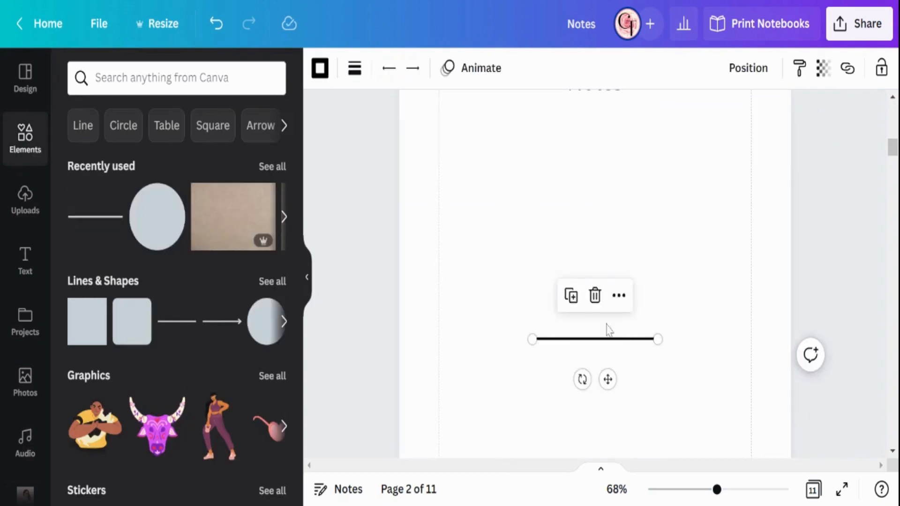
left_click(328, 75)
left_click(199, 168)
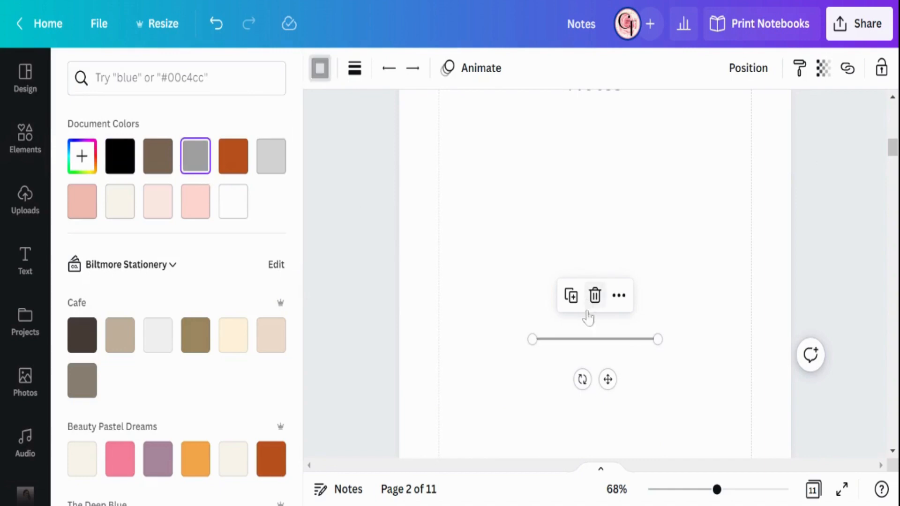
Step: Set the gray line's weight to 46 and give it rounded end points
left_click(360, 72)
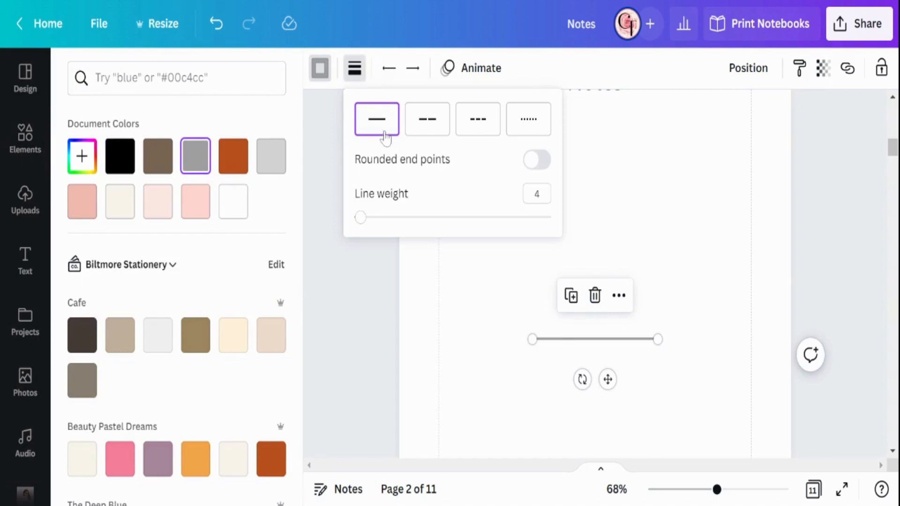
left_click_drag(366, 225, 439, 230)
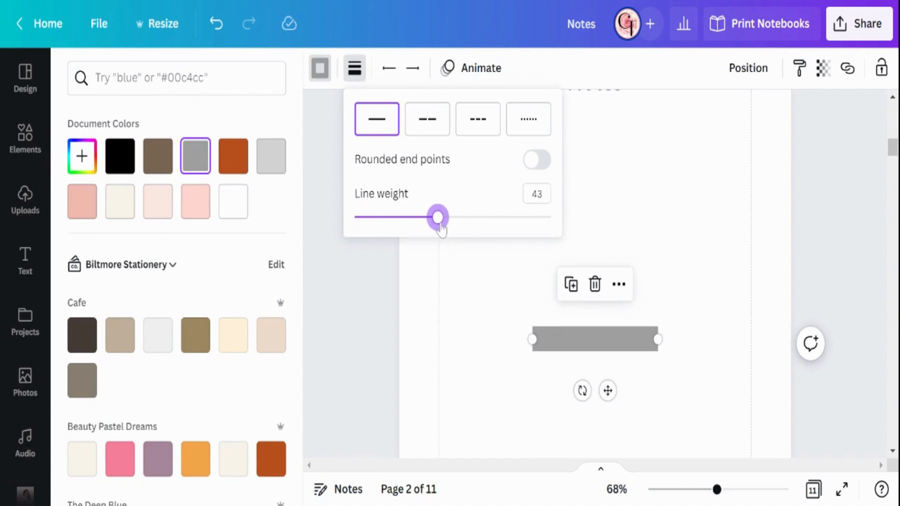
mouse_move(440, 230)
left_mouse_down()
mouse_move(472, 226)
mouse_move(444, 226)
left_mouse_up()
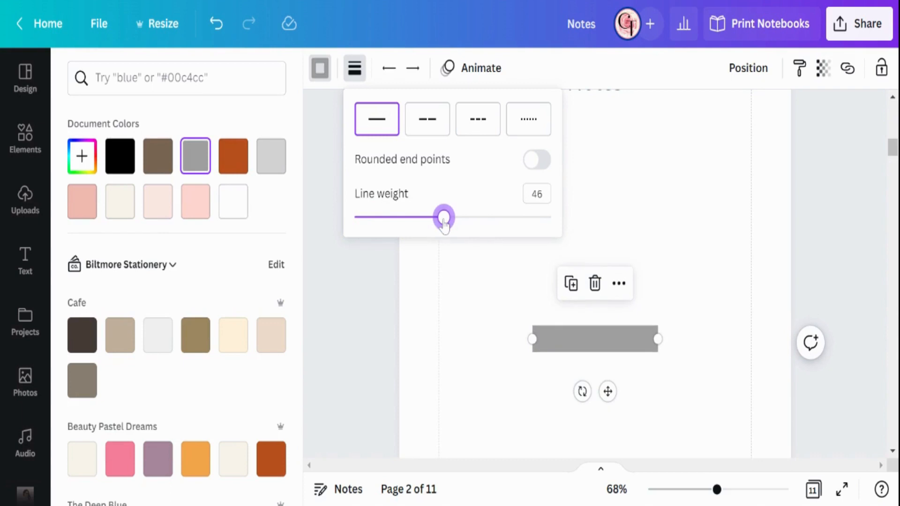
left_click(545, 168)
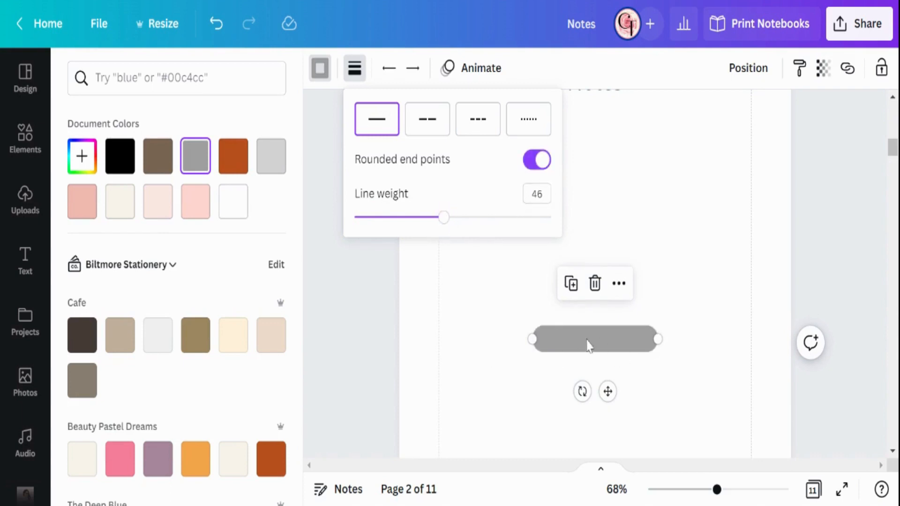
left_click(601, 375)
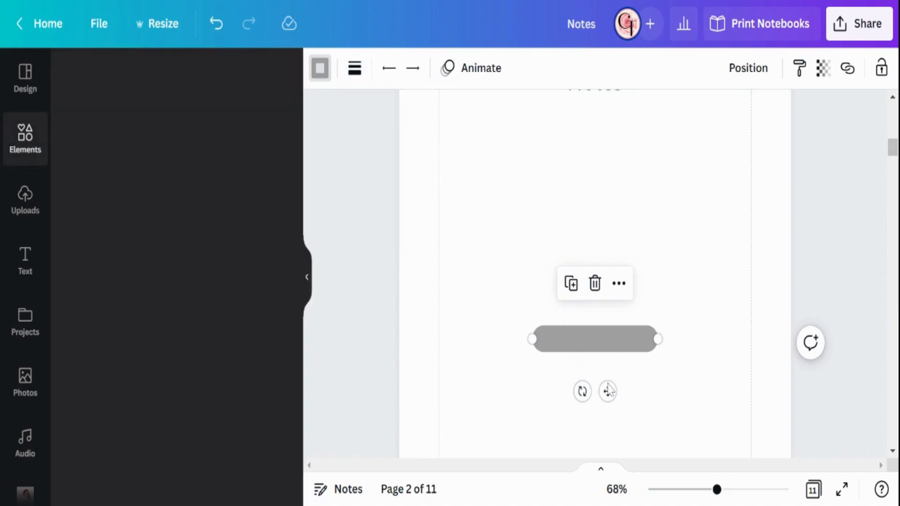
Step: Move the gray bar just below the Notes heading on page 2 and stretch it to span both side margins
left_click_drag(608, 390, 579, 211)
scroll(578, 337, "up", 3)
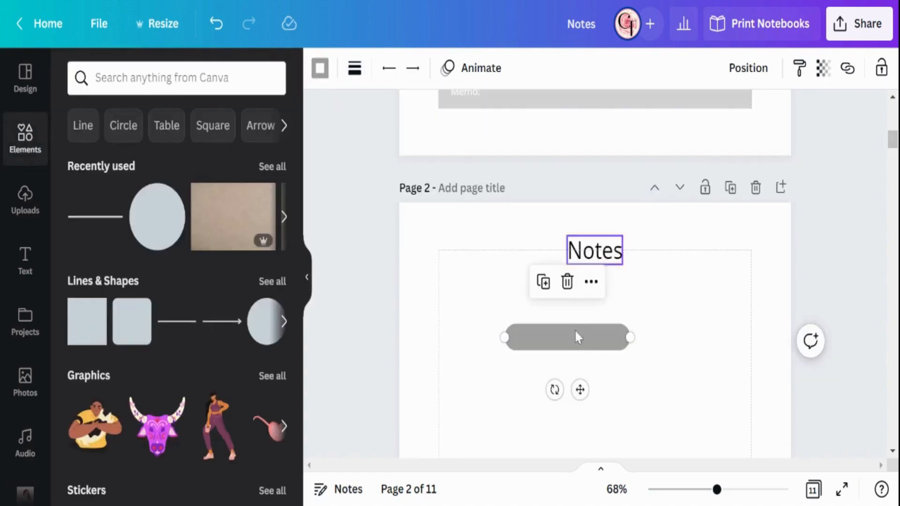
left_click_drag(580, 390, 610, 345)
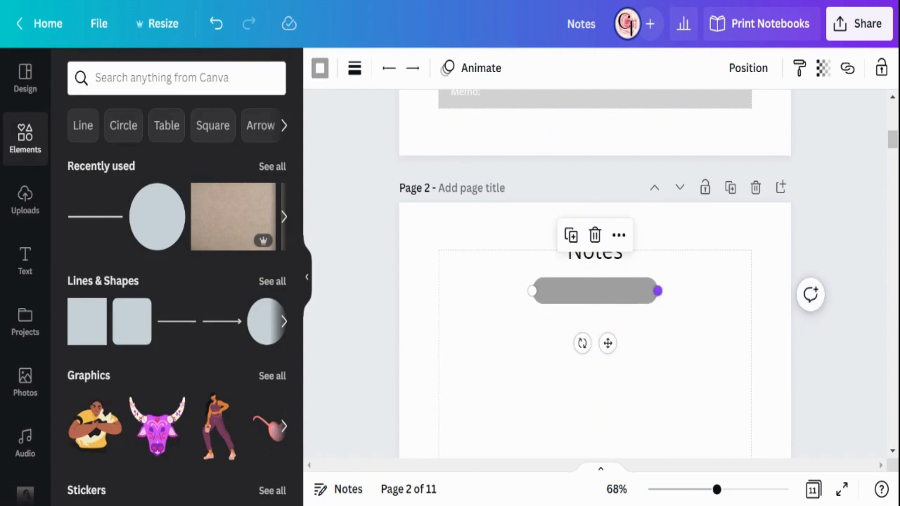
left_click_drag(658, 291, 751, 294)
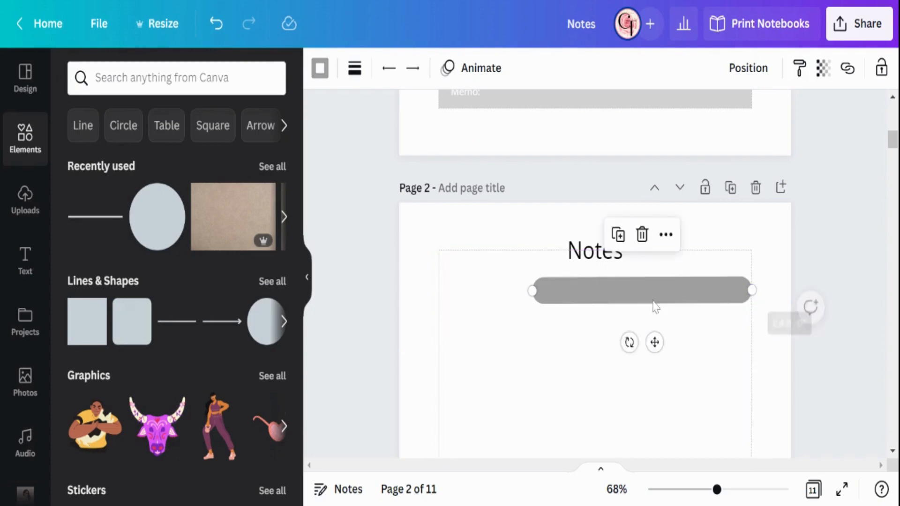
left_click_drag(532, 291, 439, 290)
left_click(555, 352)
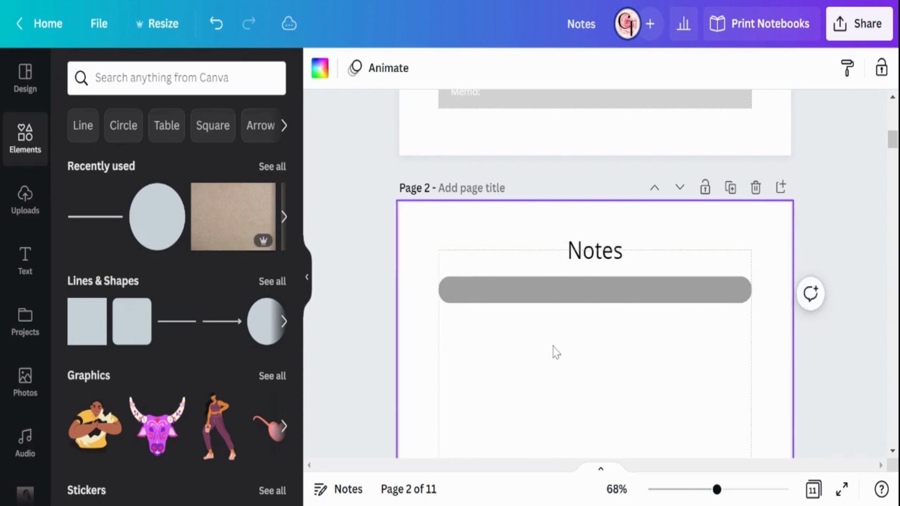
scroll(544, 343, "up", 3)
scroll(544, 342, "up", 6)
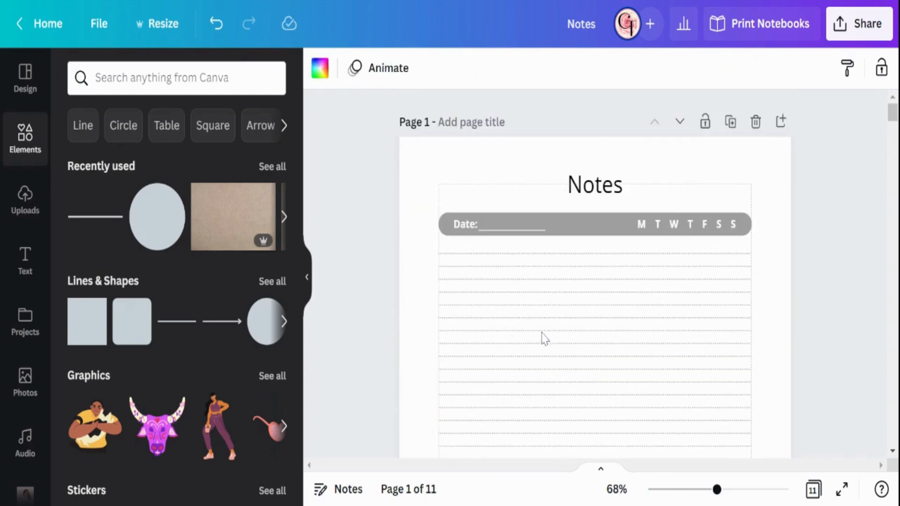
Step: Duplicate the Notes heading on page 2 and place the copy just below the gray bar
left_click(658, 234)
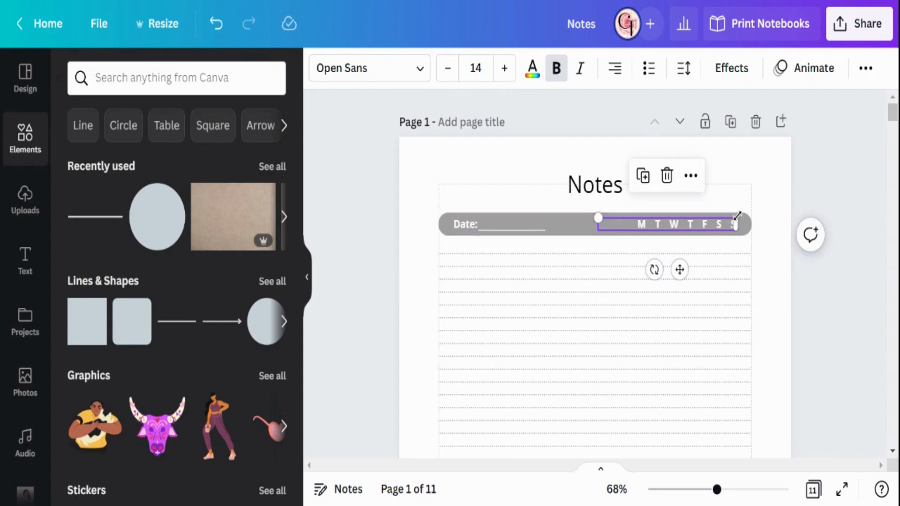
left_click(782, 197)
scroll(783, 197, "down", 10)
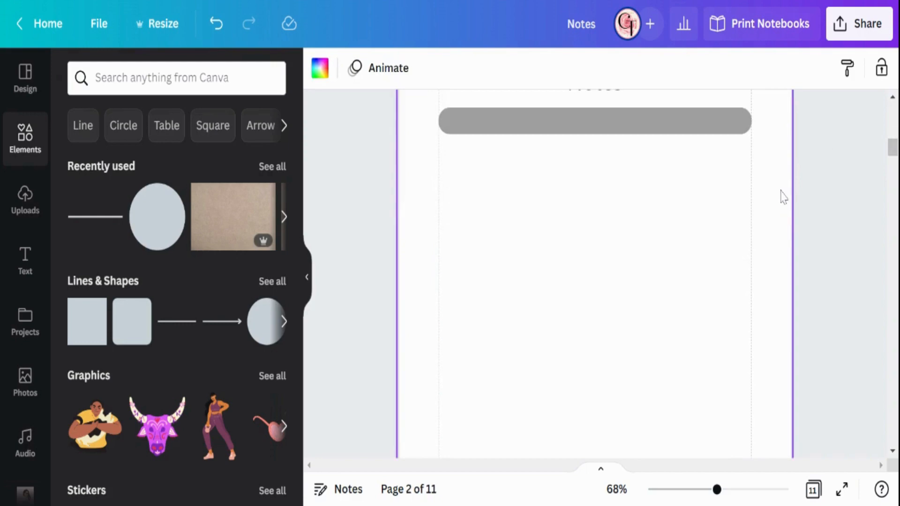
scroll(784, 197, "up", 3)
scroll(597, 242, "down", 3)
scroll(600, 231, "up", 3)
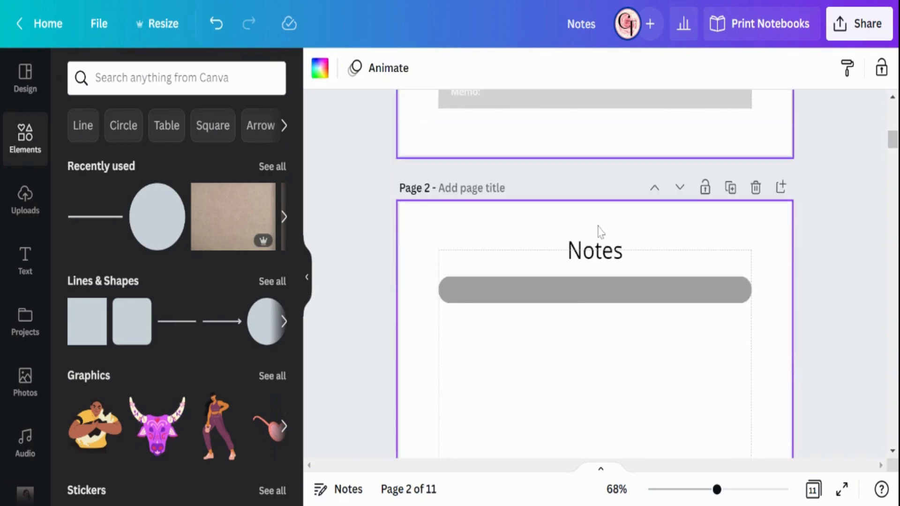
left_click(577, 251)
left_click(572, 194)
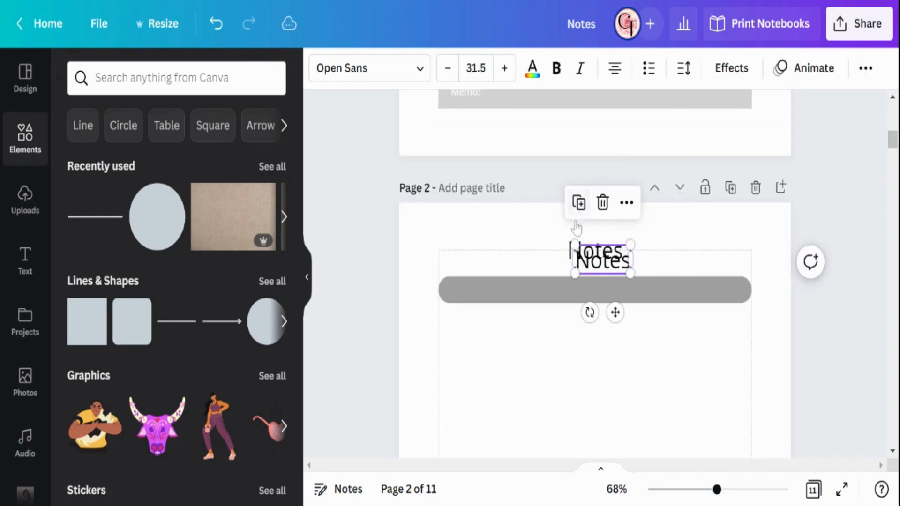
left_click_drag(615, 311, 631, 368)
Step: Match the copied Notes text to page 1's weekday letters with font size 14 and white text color
scroll(631, 348, "up", 10)
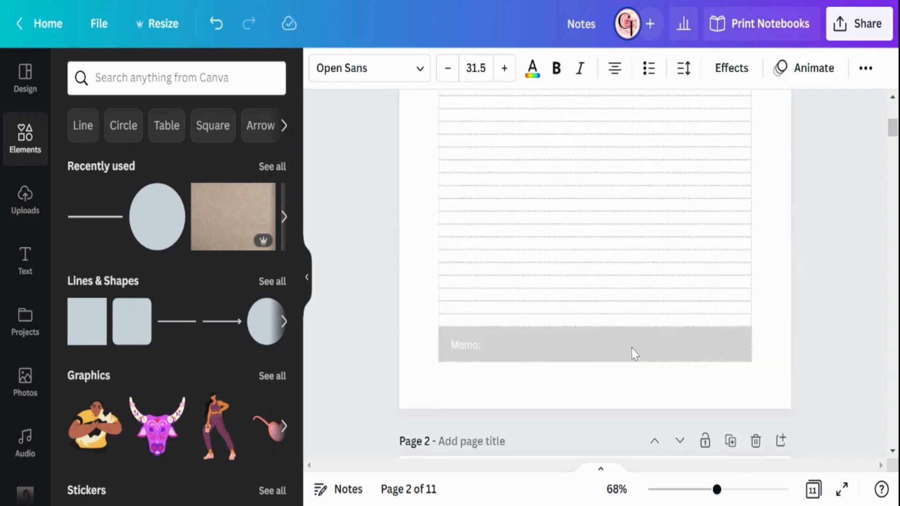
left_click(656, 218)
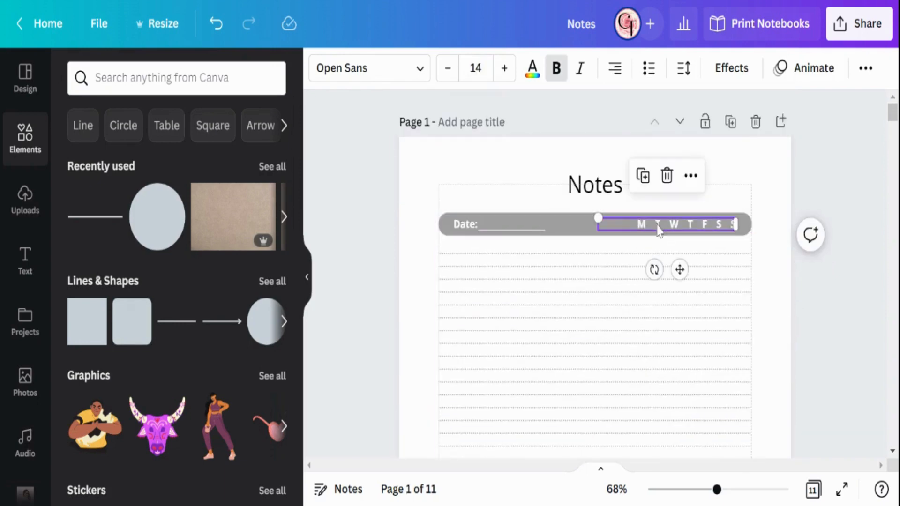
scroll(519, 258, "down", 10)
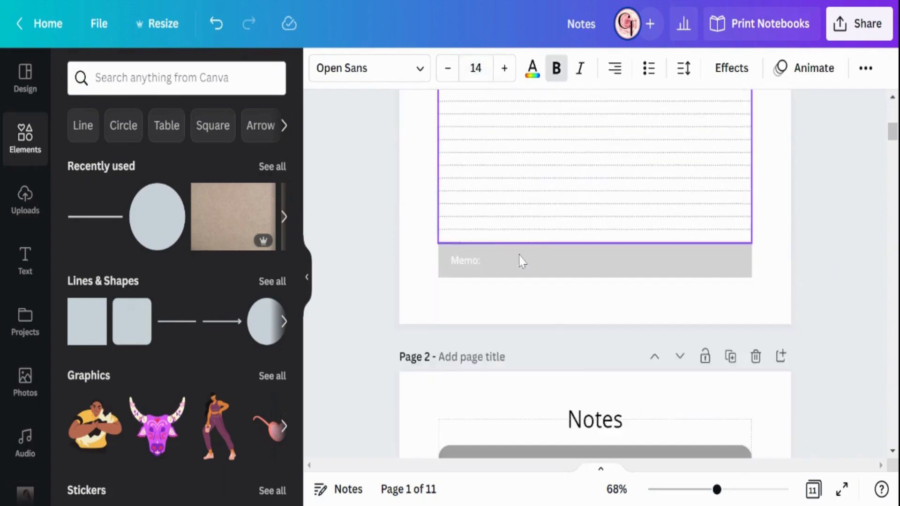
left_click(605, 152)
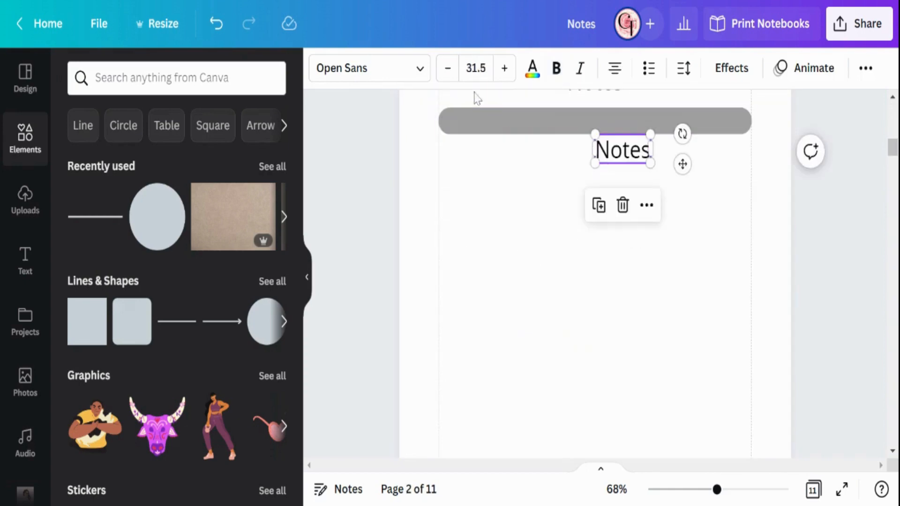
left_click(476, 68)
type("14")
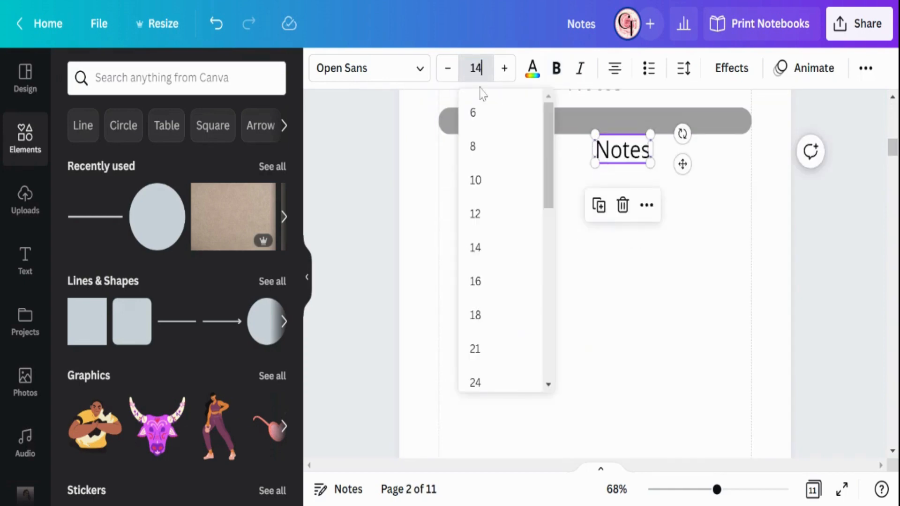
key("Return")
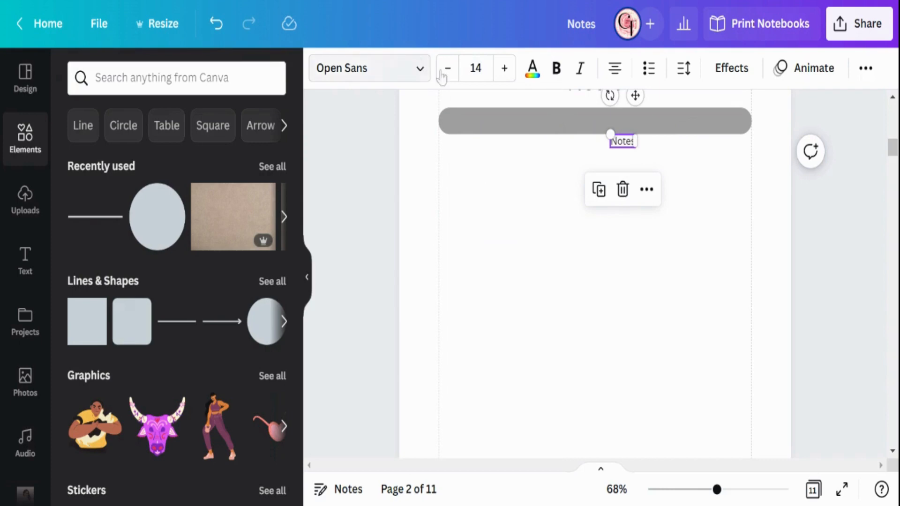
left_click(533, 68)
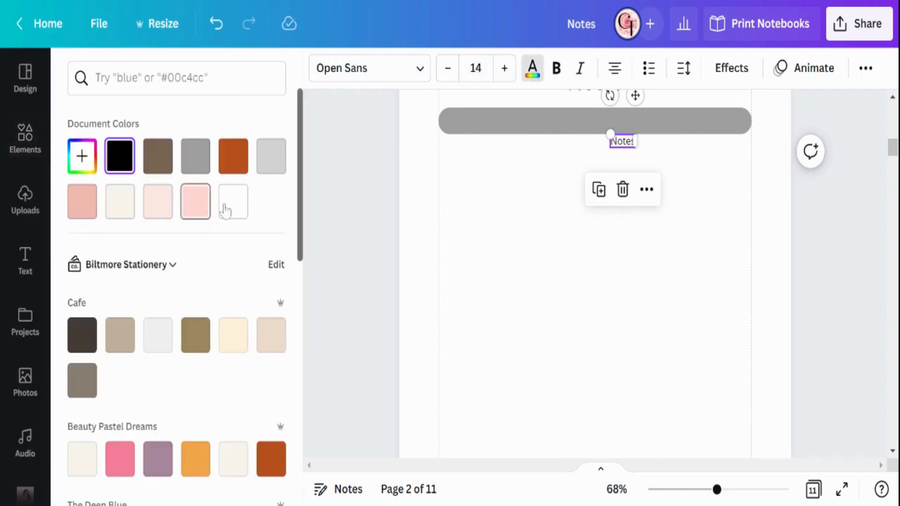
left_click(233, 201)
Step: Move the small white Notes text inside the gray bar near its right end and widen its box toward the center
scroll(553, 245, "up", 2)
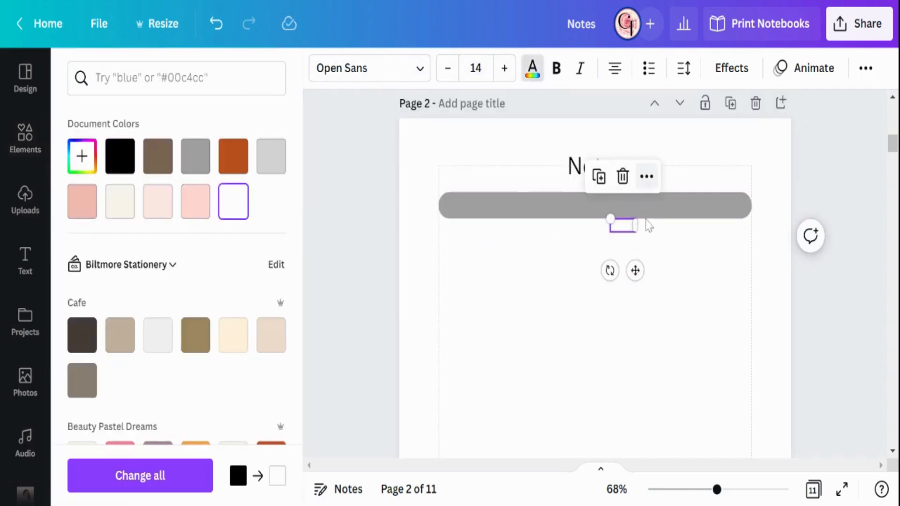
left_click_drag(635, 271, 730, 256)
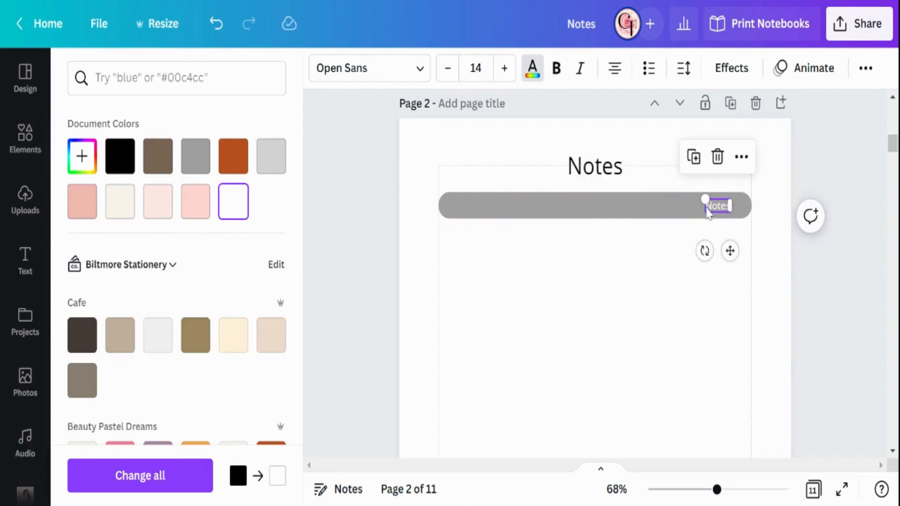
left_click_drag(637, 216, 581, 225)
Step: Right-align the small white text in the bar and replace it with the spaced weekday letters M T W T F S S
double_click(657, 206)
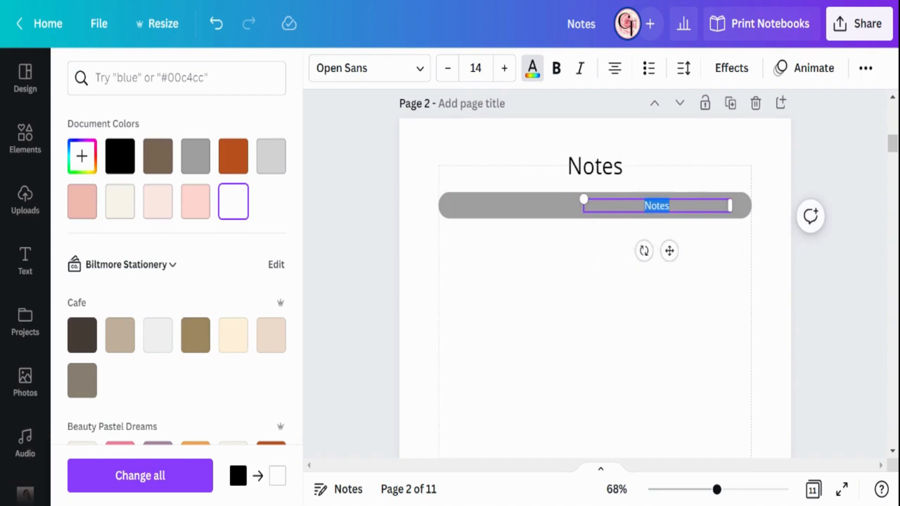
left_click(618, 74)
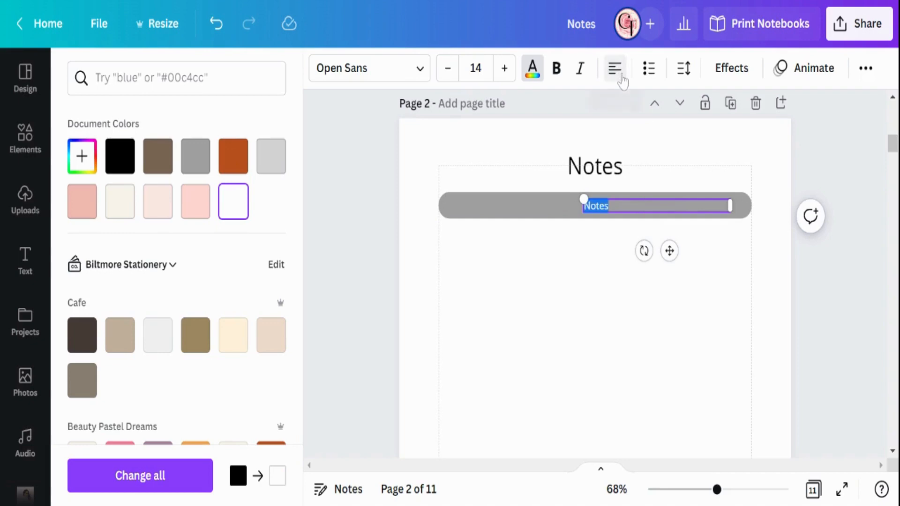
left_click(621, 77)
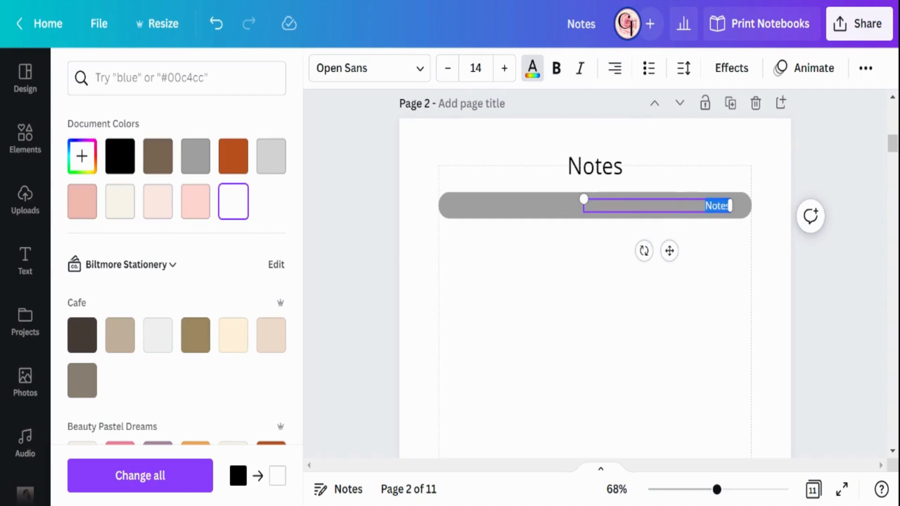
type("M")
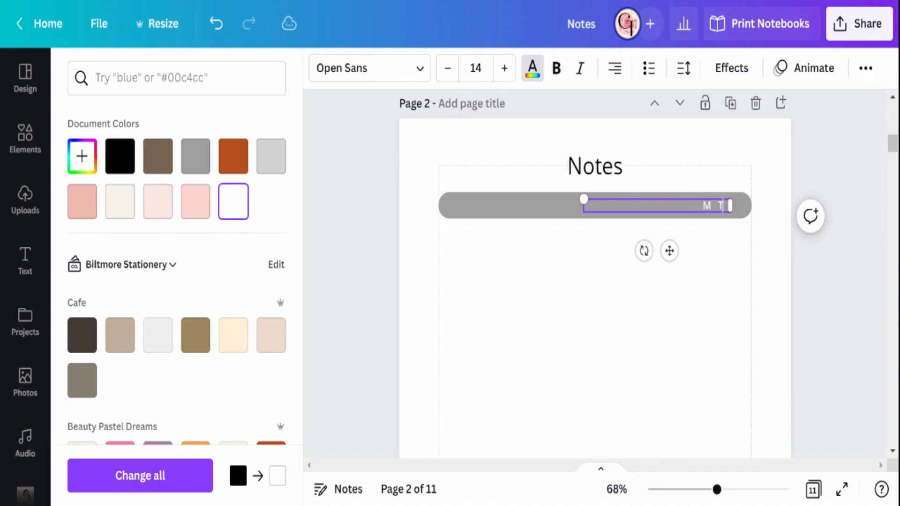
type("  T  W  T  F  S  S")
Step: Make the weekday letters on page 2 bold and widen the spaces between them to resemble page 1
scroll(717, 241, "up", 10)
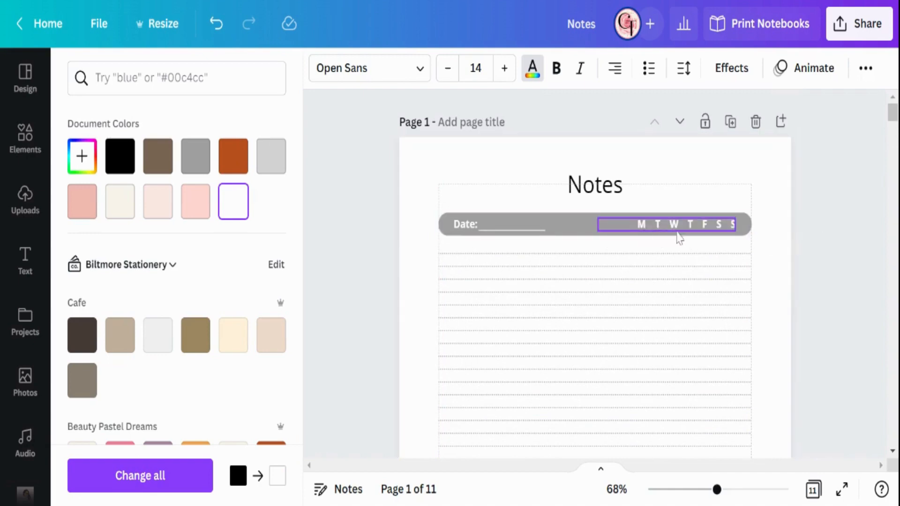
scroll(679, 236, "down", 10)
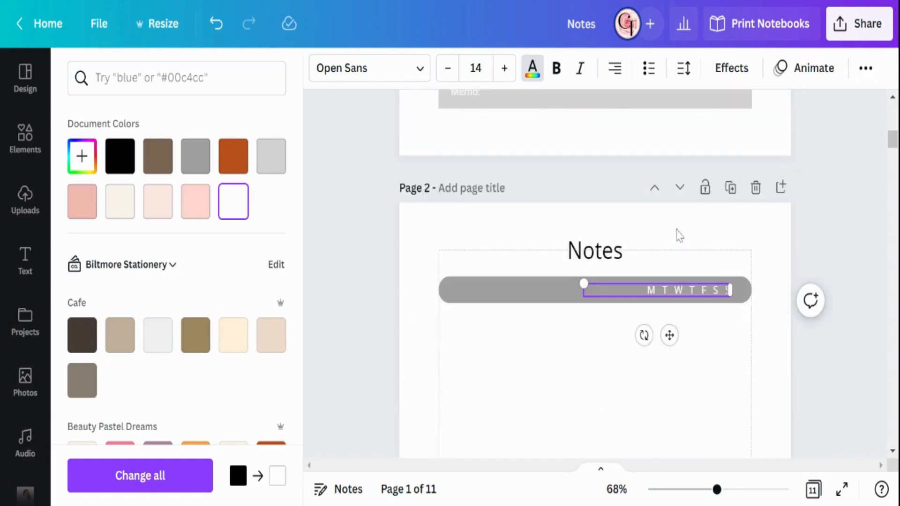
scroll(680, 237, "up", 10)
left_click(680, 140)
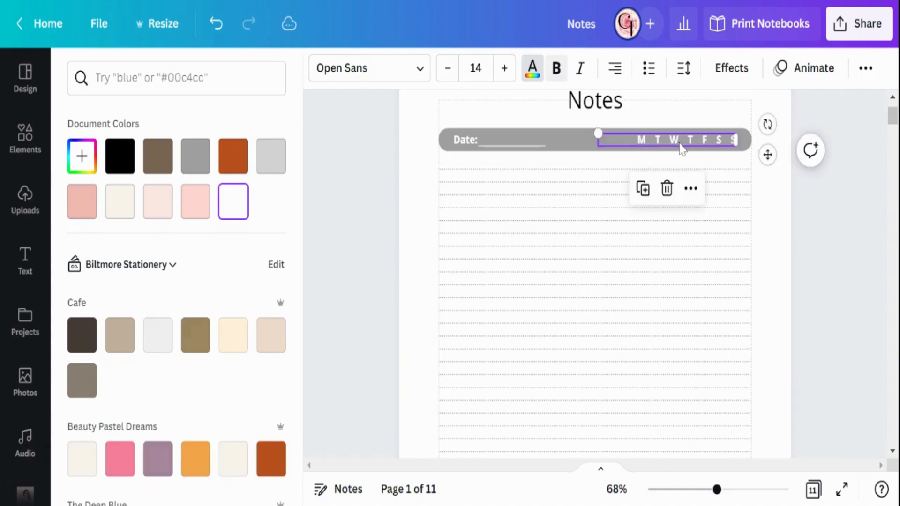
scroll(682, 257, "down", 10)
left_click(675, 296)
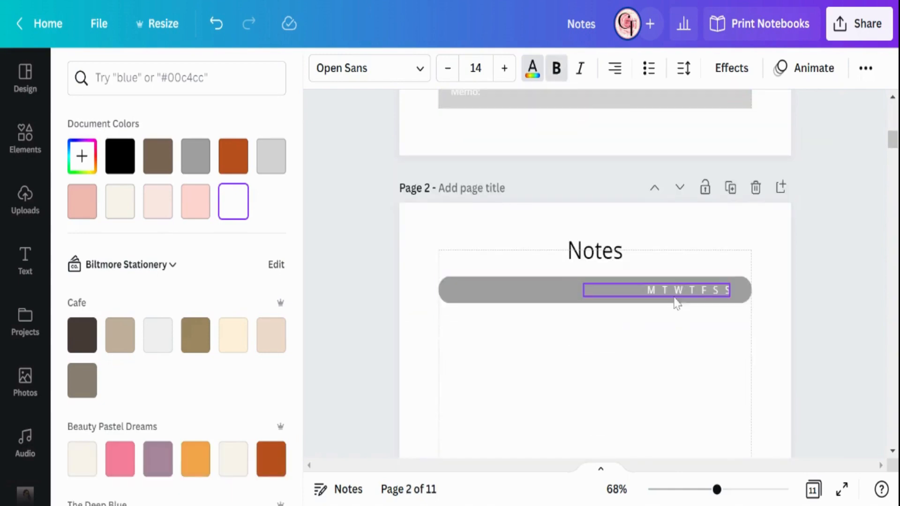
left_click(556, 69)
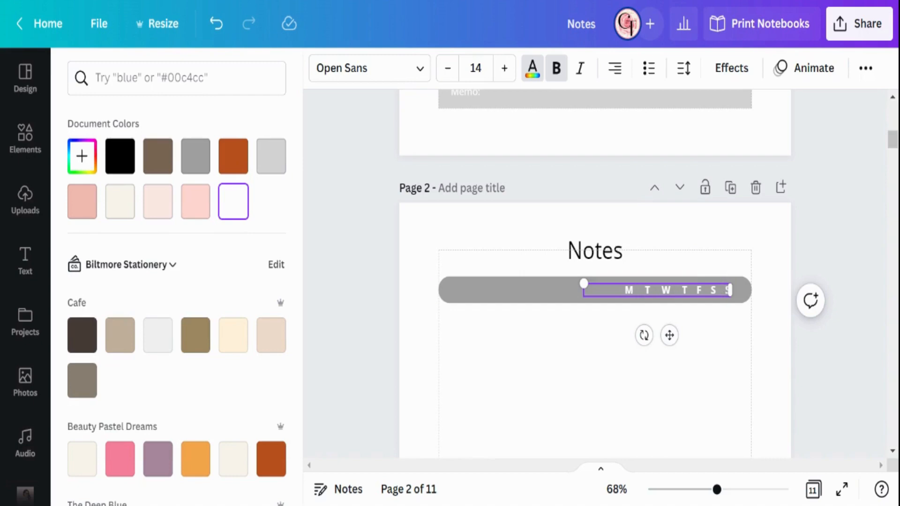
left_click(693, 290)
left_click(730, 370)
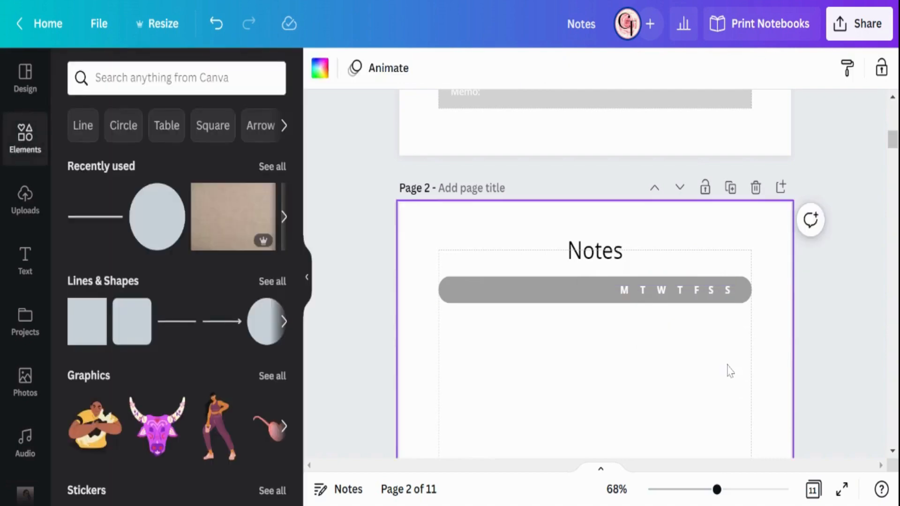
Step: Duplicate the weekday letters on page 2 and place the copy at the left end of the gray bar
scroll(730, 373, "up", 10)
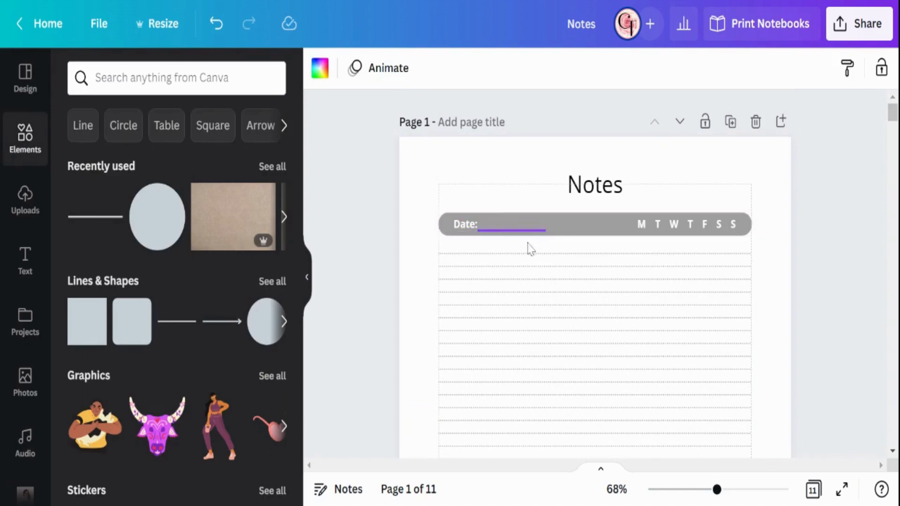
scroll(525, 281, "down", 10)
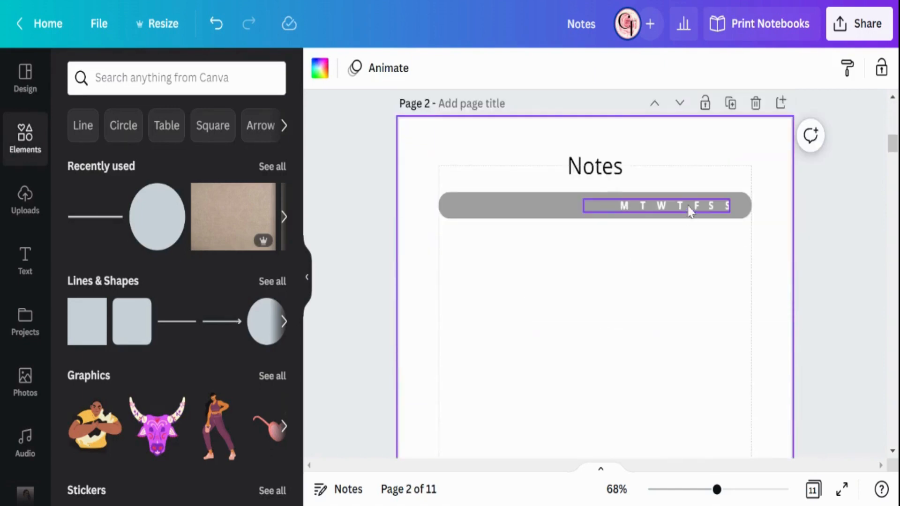
left_click(689, 211)
left_click(636, 159)
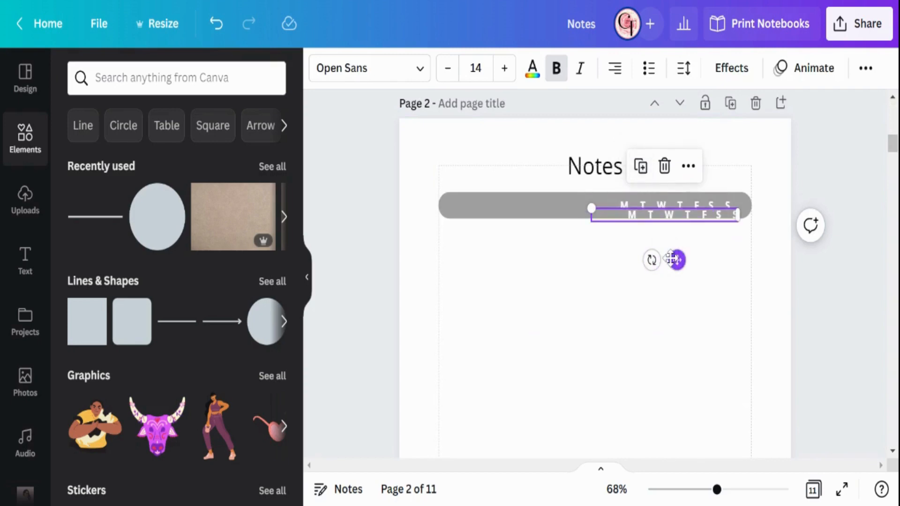
left_click_drag(673, 259, 532, 249)
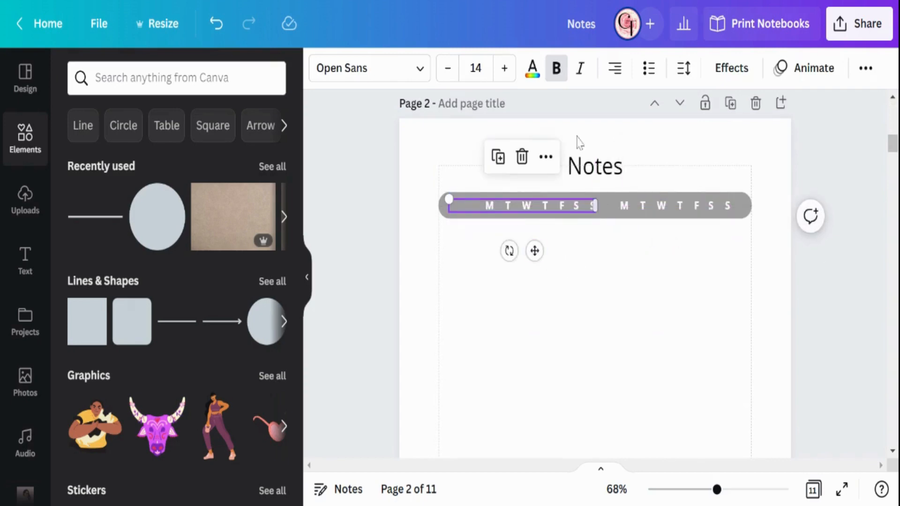
Step: Left-align the copied weekday text, replace it with "Date:" and narrow its box to about 0.6 wide
left_click(615, 74)
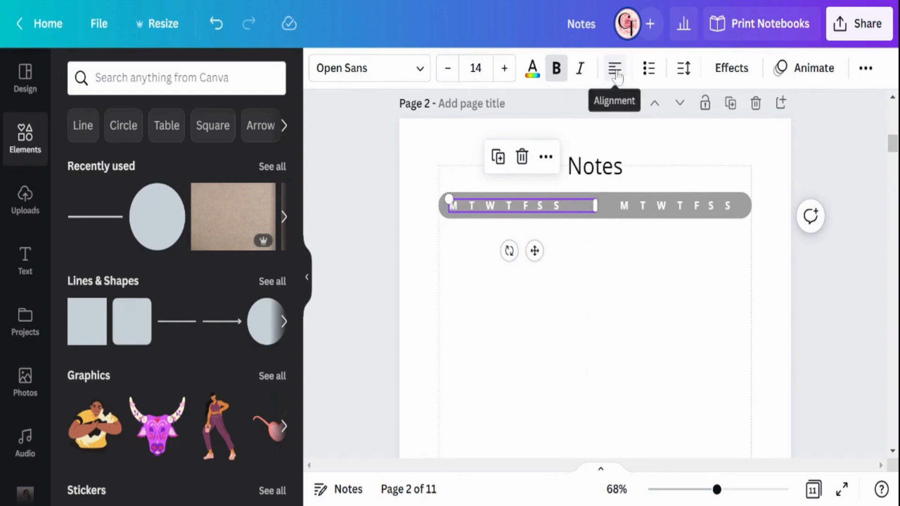
triple_click(516, 205)
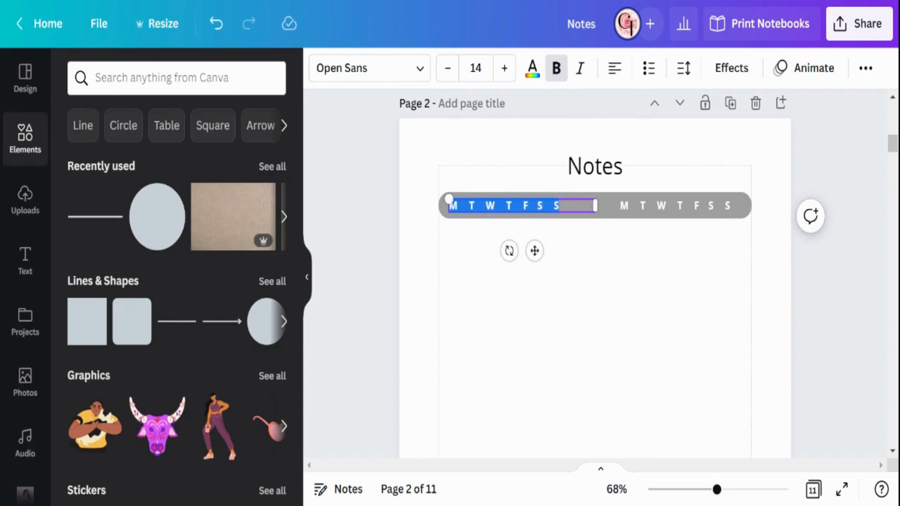
key("BackSpace")
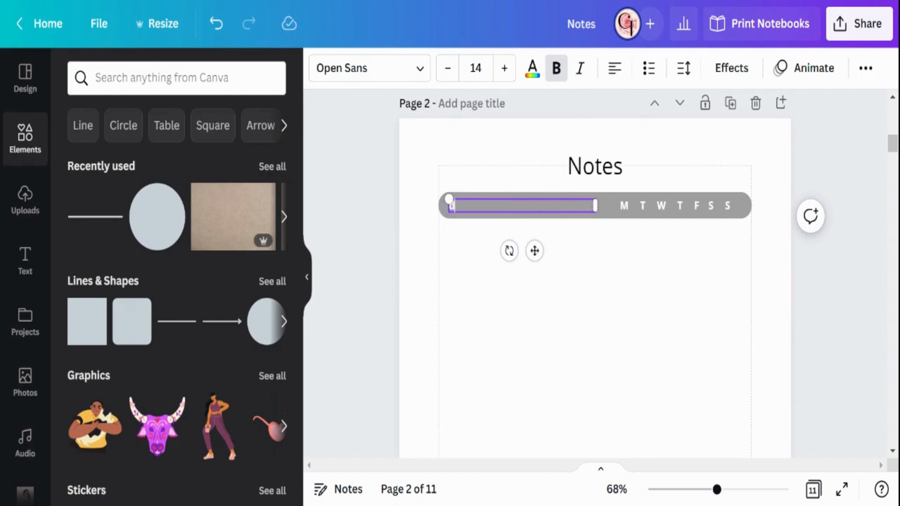
type("Date:")
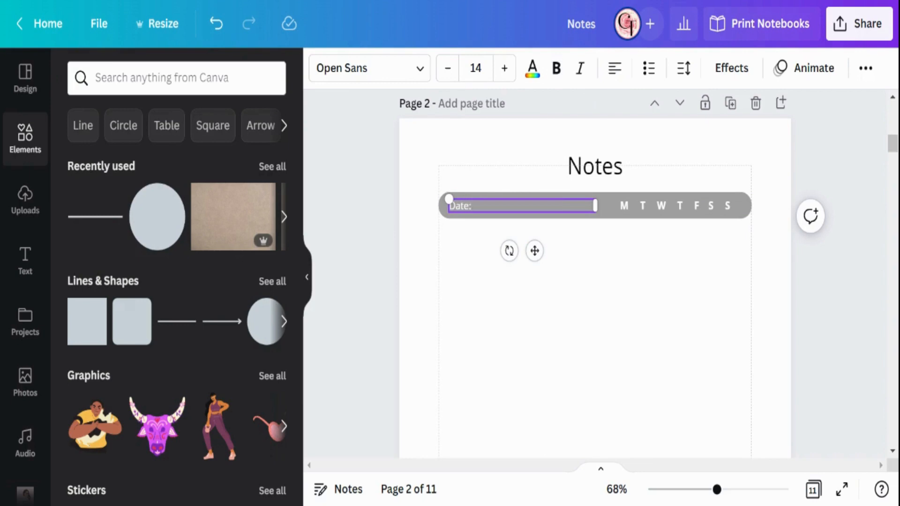
left_click_drag(599, 203, 479, 211)
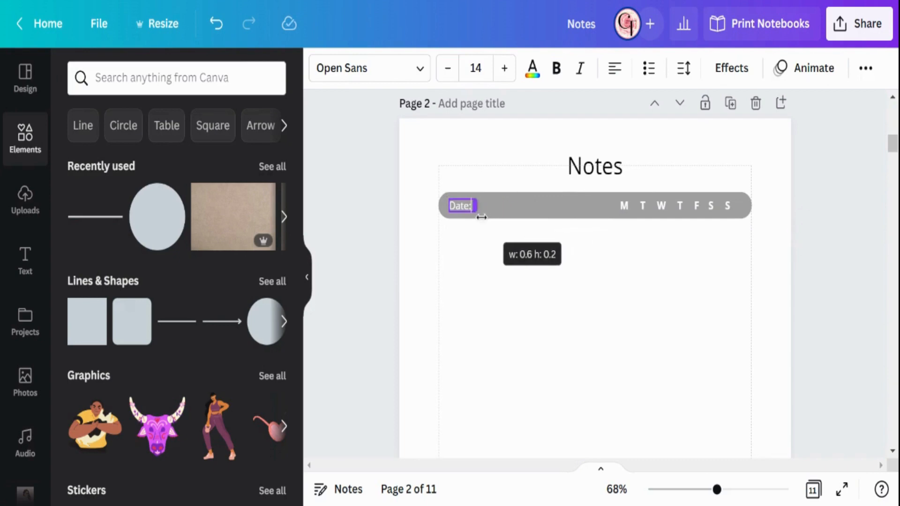
Step: Add a straight line to page 2 below the gray bar and set its line weight to 2
left_click(502, 316)
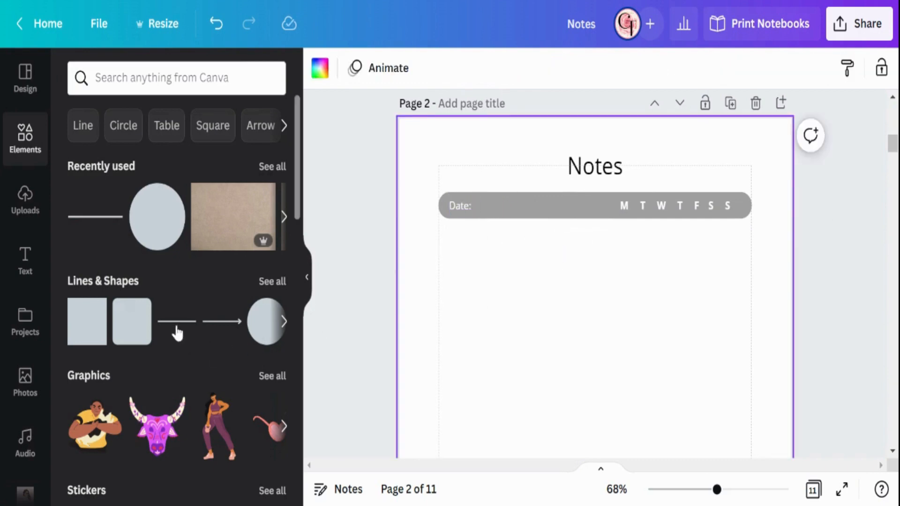
left_click_drag(177, 331, 614, 298)
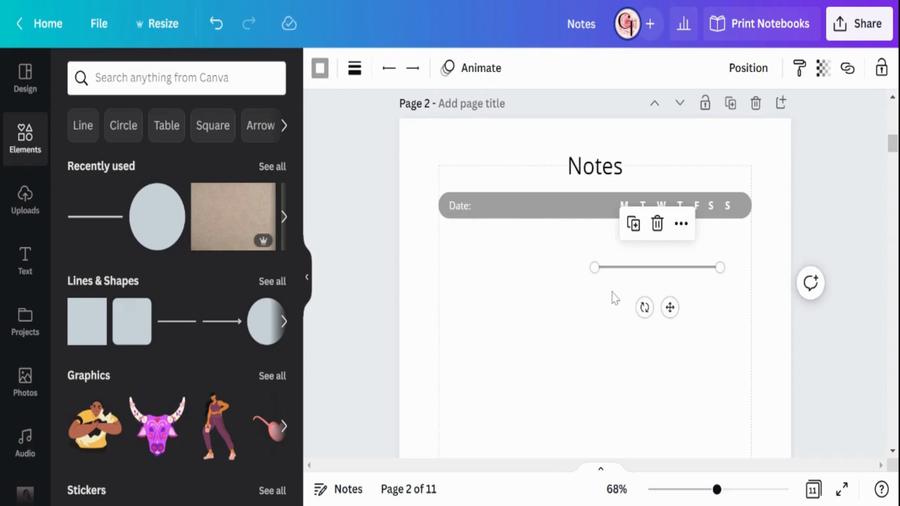
left_click(354, 70)
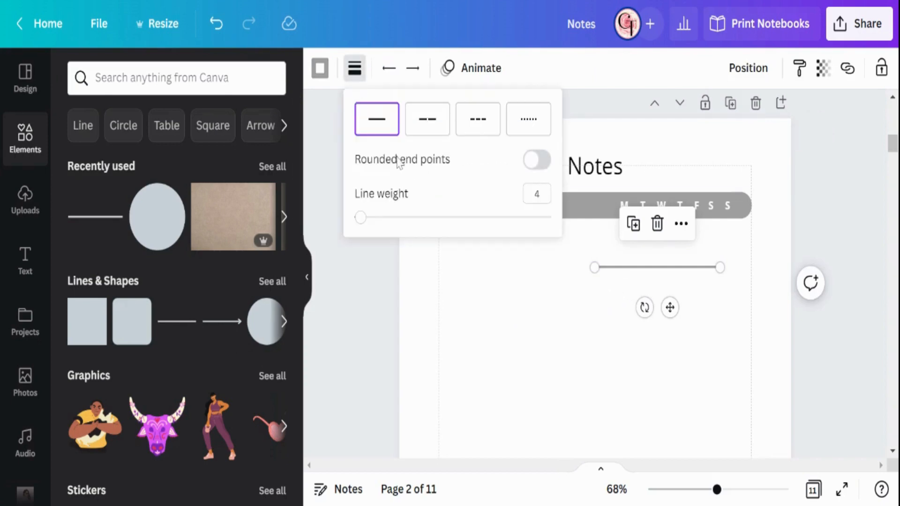
left_click(536, 193)
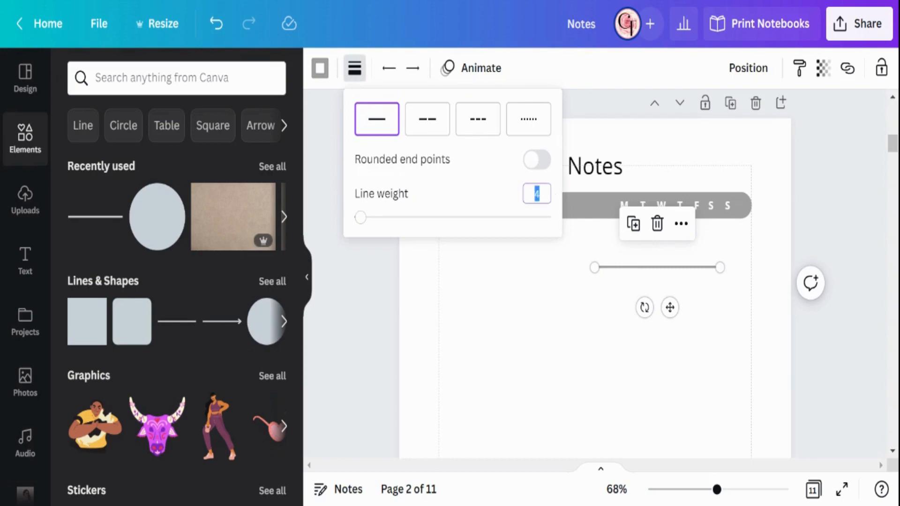
key("Return")
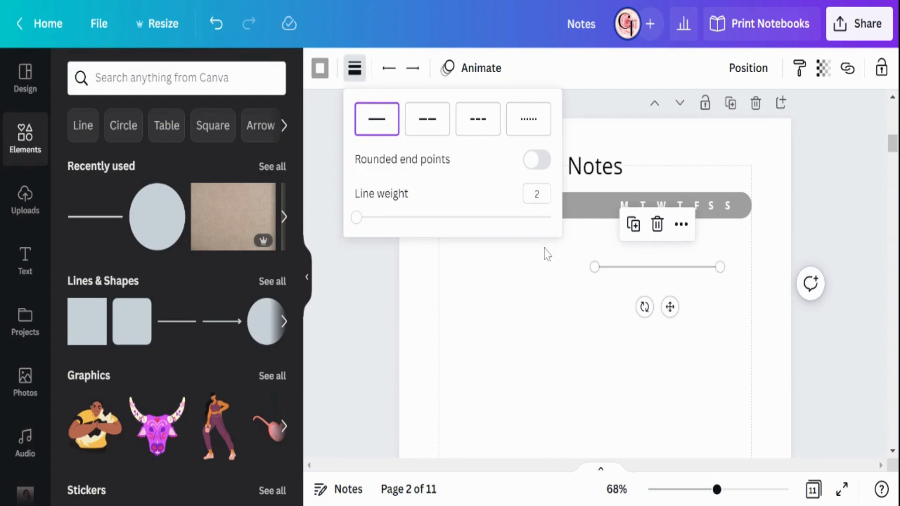
left_click(581, 312)
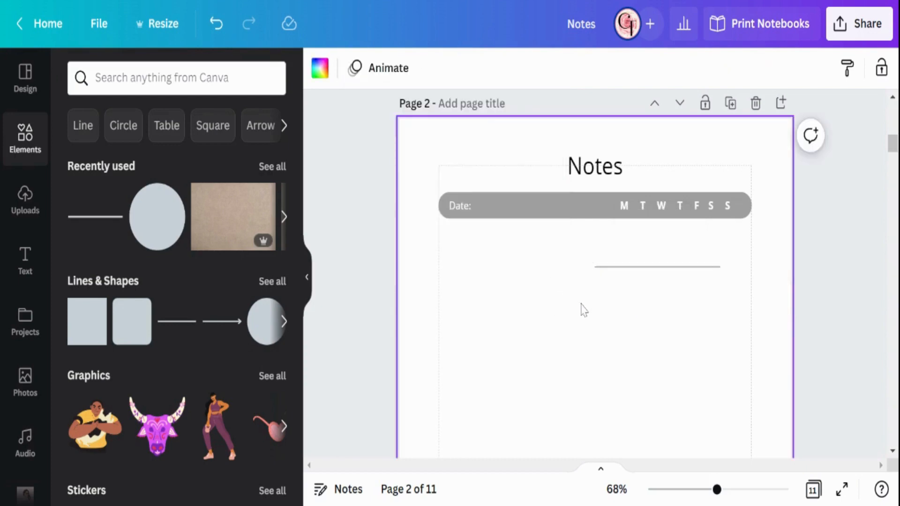
Step: Color the short line white and move it into the gray bar as the write-in line after "Date:"
left_click(600, 268)
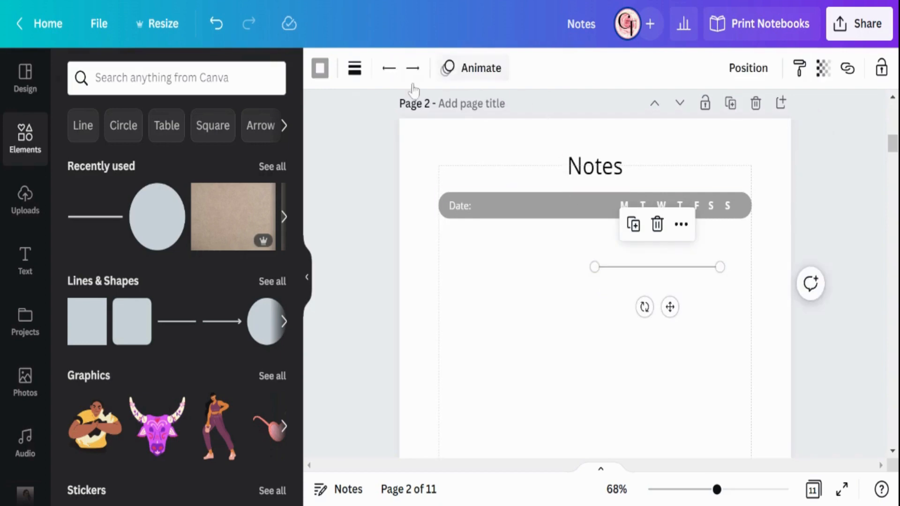
left_click(320, 68)
left_click(226, 209)
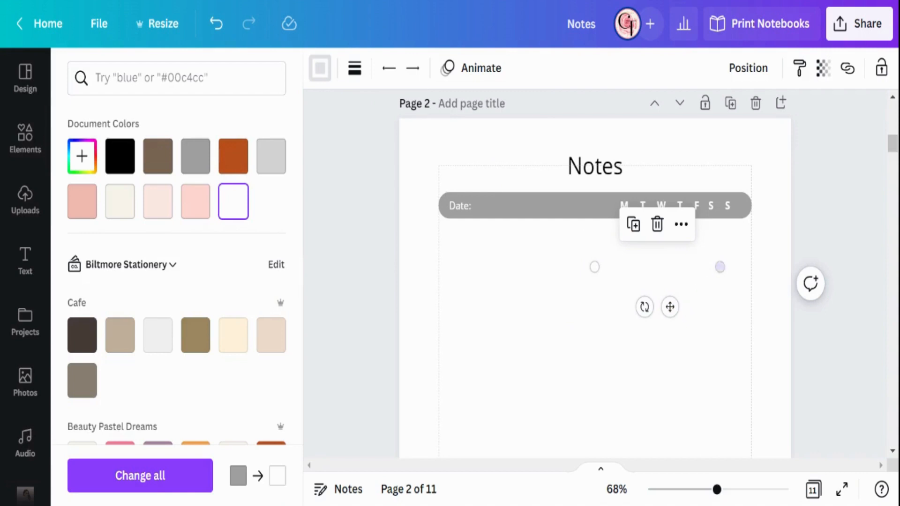
left_click_drag(669, 308, 545, 252)
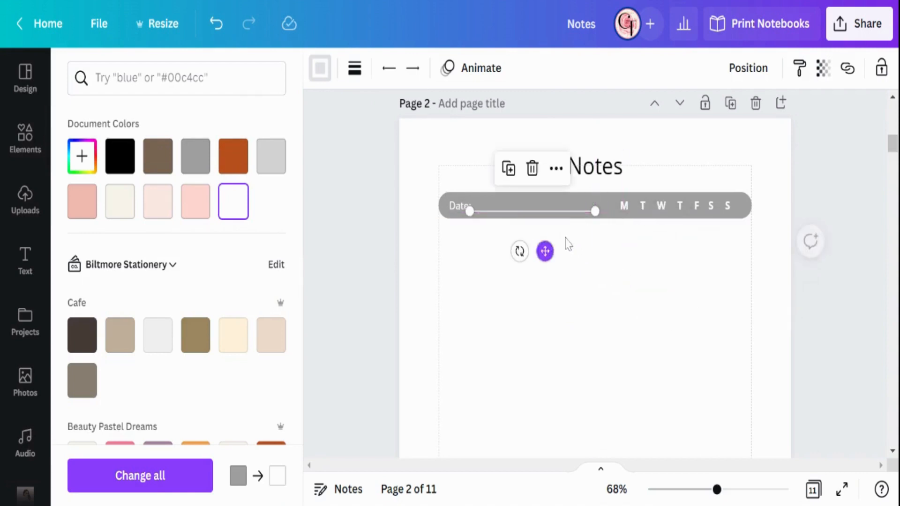
left_click(603, 261)
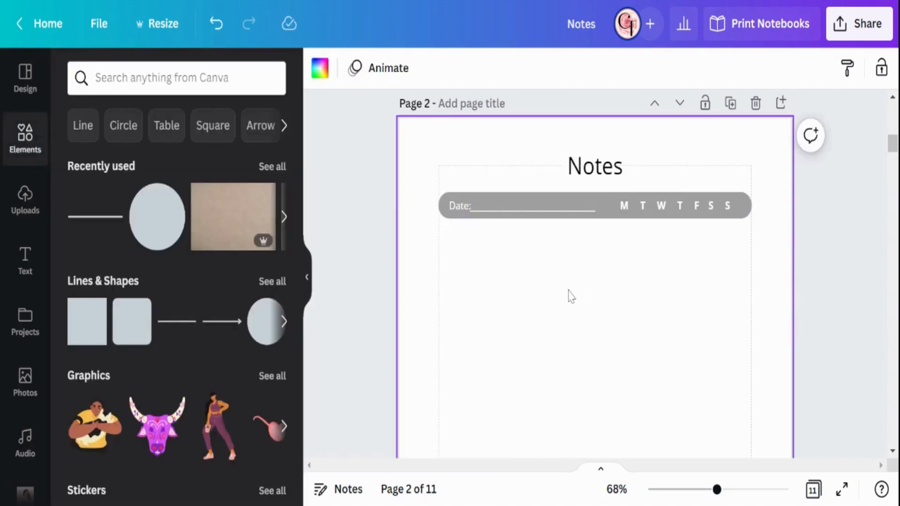
Step: Examine page 1's date line and its group of dotted writing lines, comparing the header with page 2
scroll(570, 296, "up", 6)
scroll(570, 295, "up", 4)
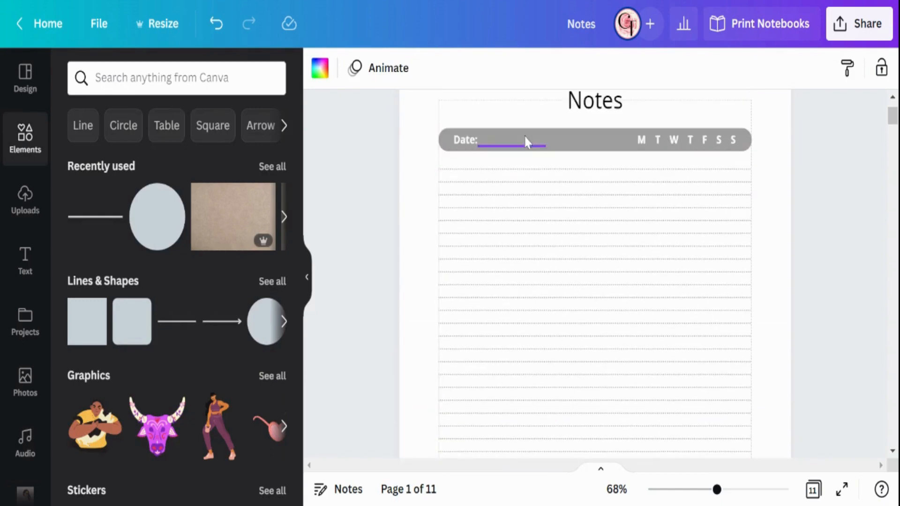
scroll(503, 167, "down", 10)
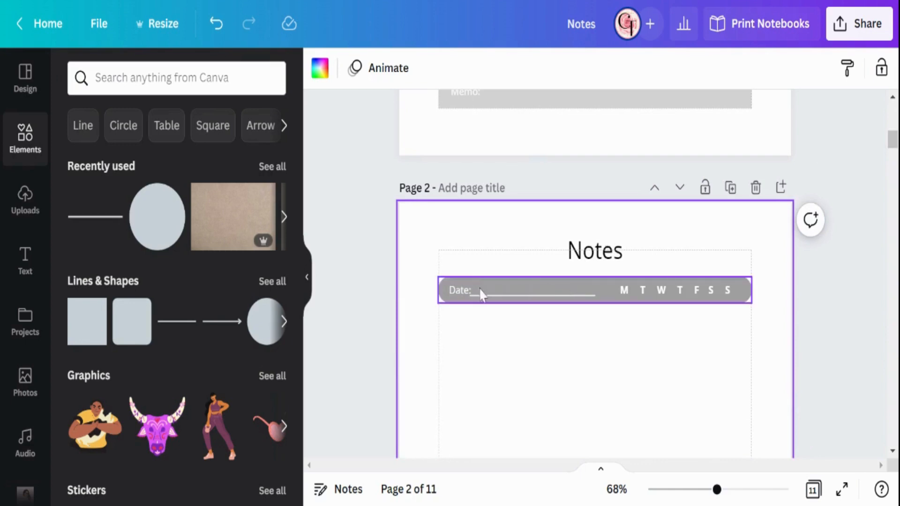
scroll(497, 352, "up", 8)
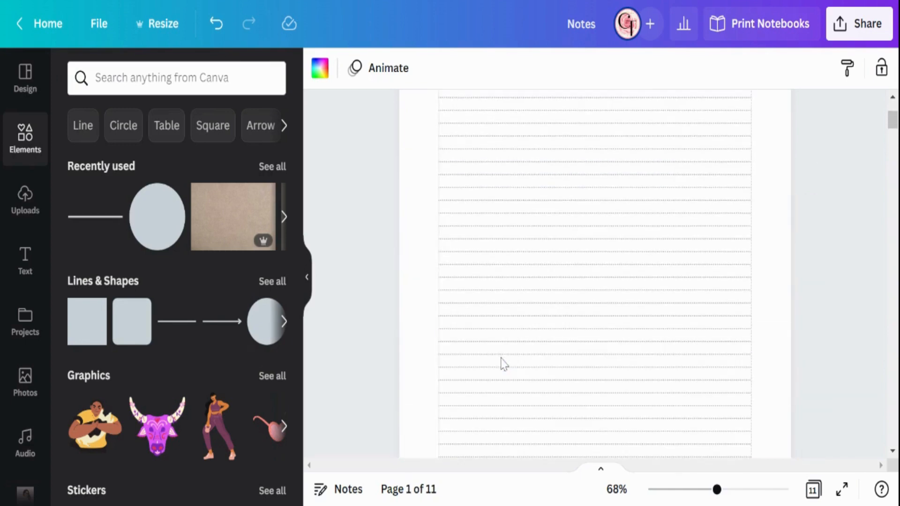
scroll(532, 247, "up", 2)
left_click(532, 247)
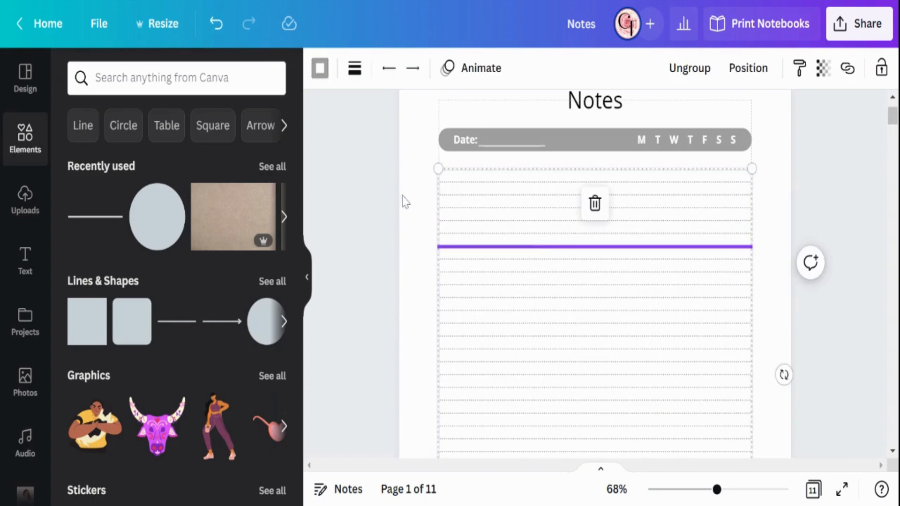
left_click(412, 263)
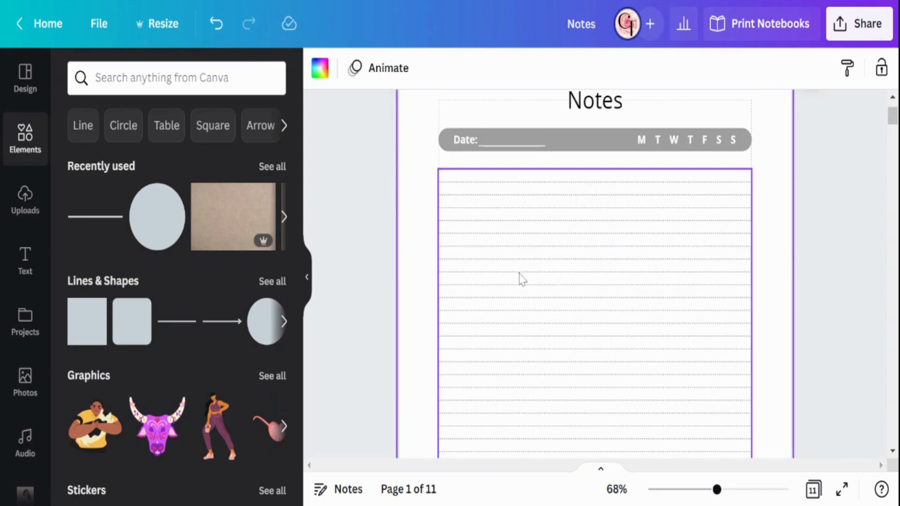
left_click(562, 211)
left_click_drag(562, 211, 553, 311)
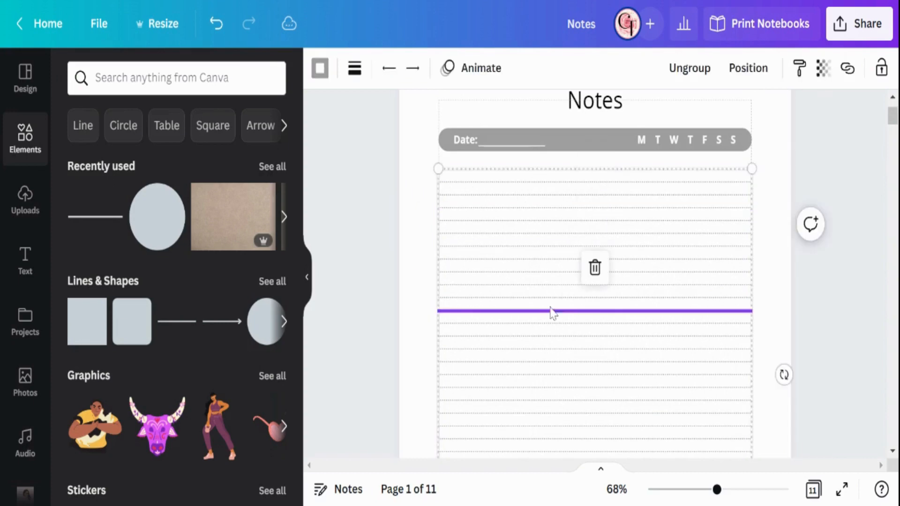
left_click(431, 237)
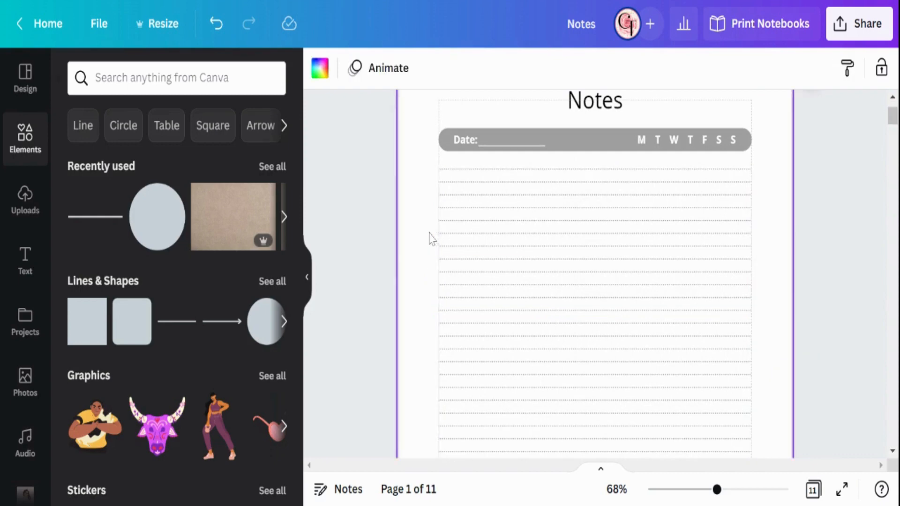
Step: Add another straight line below the bar on page 2 and stretch it from the left margin to the right margin
scroll(492, 236, "down", 3)
scroll(493, 237, "down", 5)
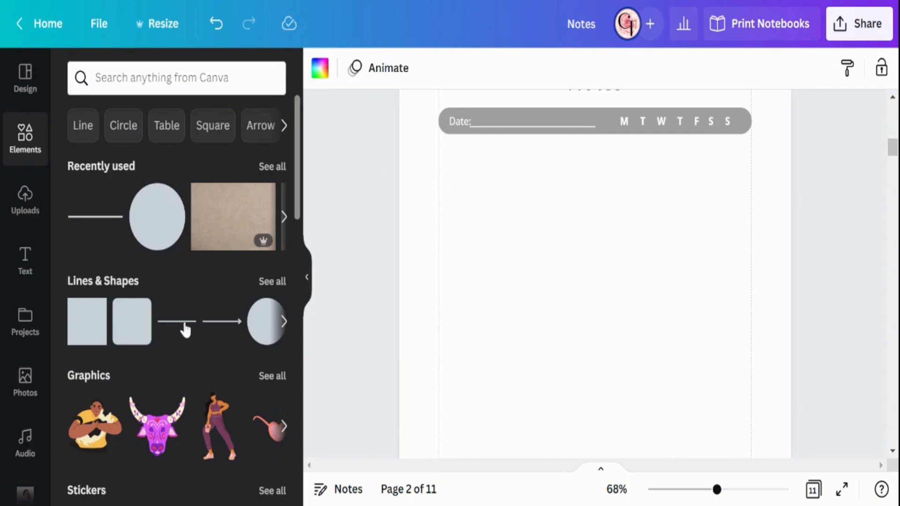
left_click_drag(182, 330, 609, 245)
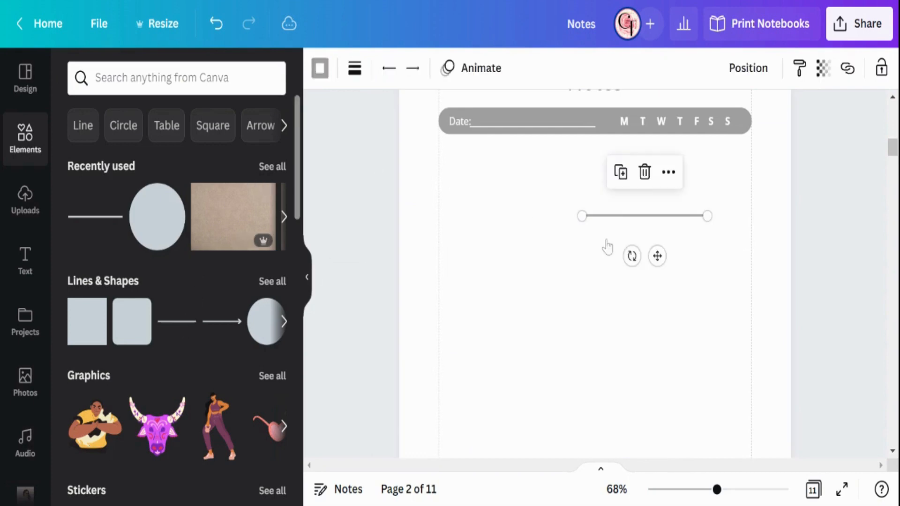
left_click_drag(581, 216, 444, 225)
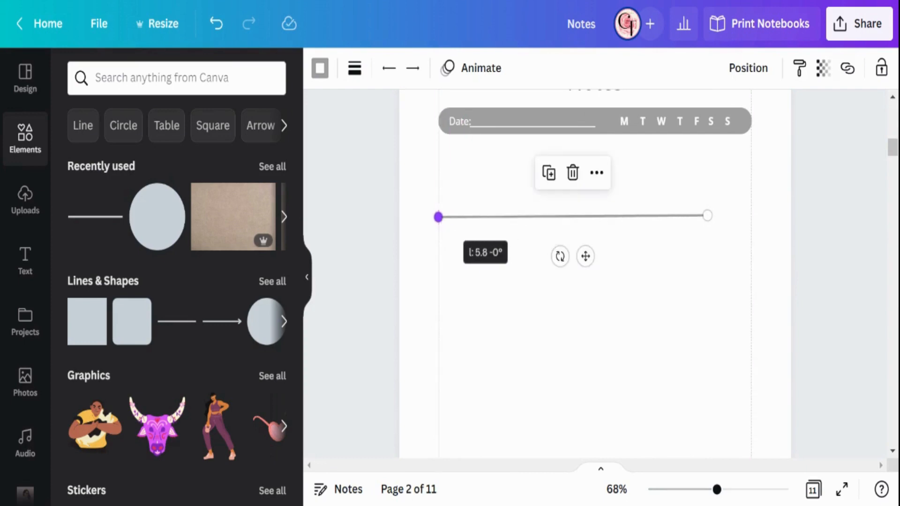
left_click_drag(708, 216, 752, 213)
Step: Move the full-width line down to page 2's bottom margin and level its right end against the margin guide
scroll(702, 247, "up", 2)
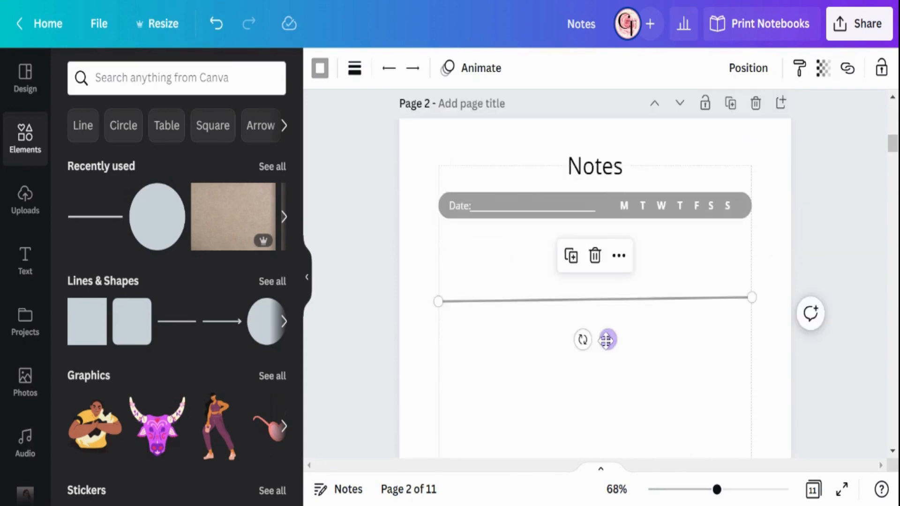
scroll(608, 304, "down", 5)
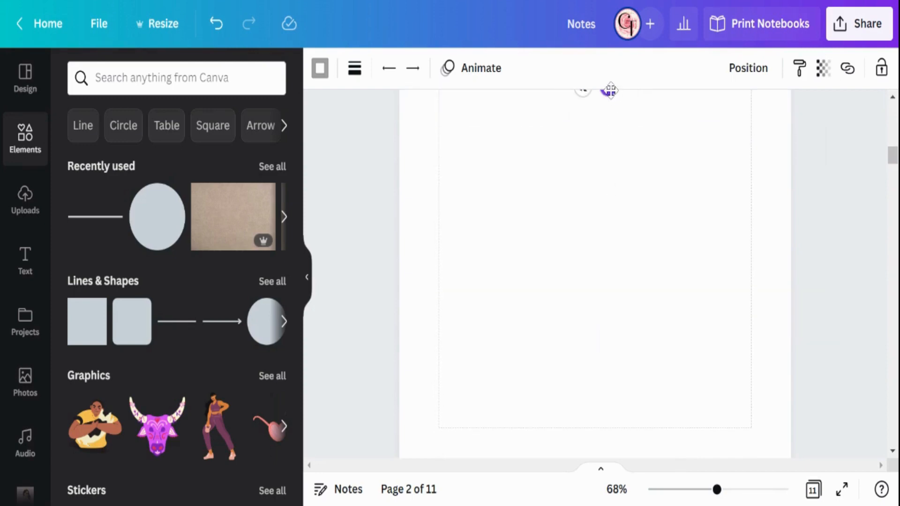
left_click_drag(608, 89, 615, 466)
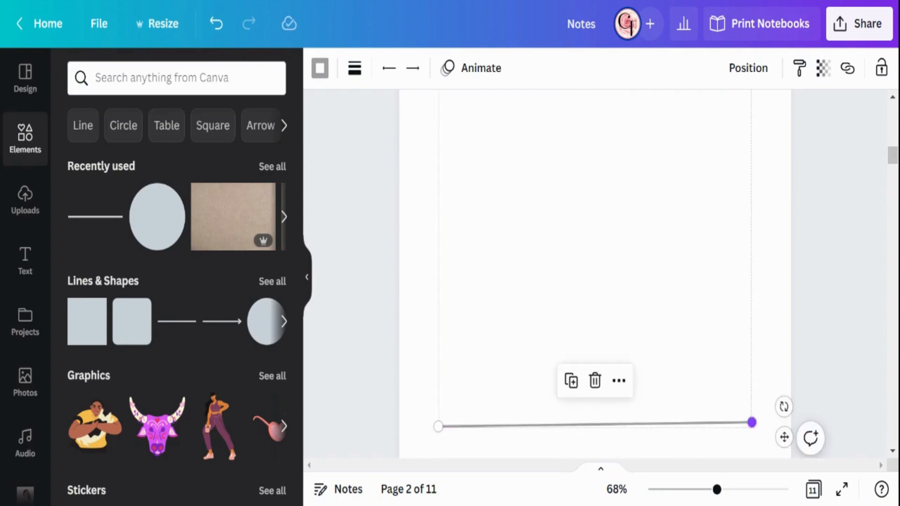
left_click_drag(752, 422, 752, 428)
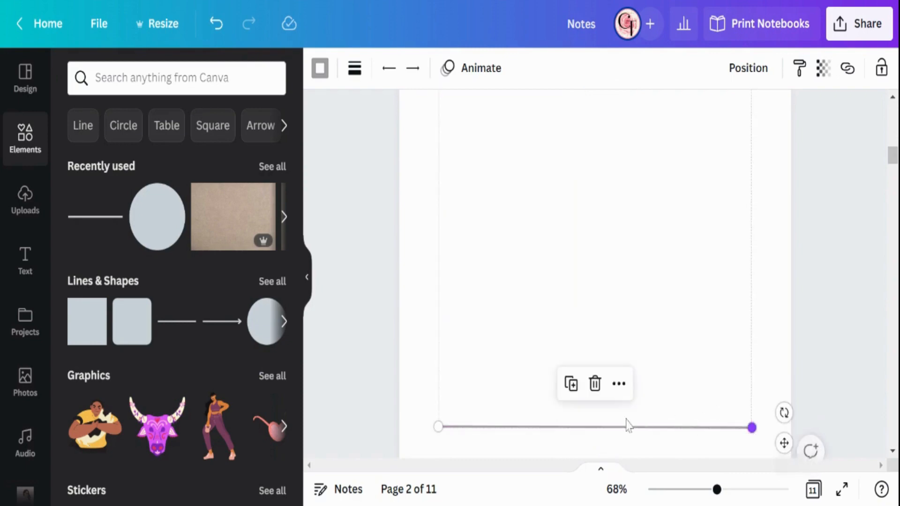
left_click(598, 297)
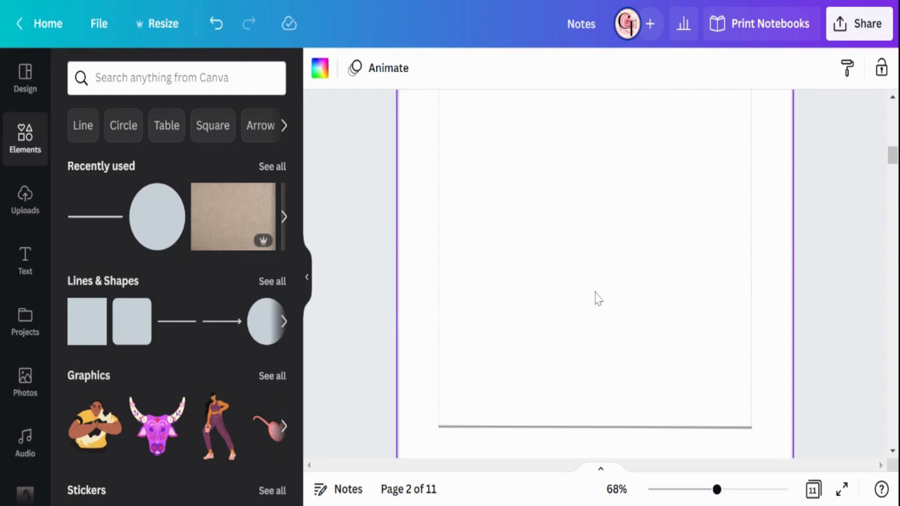
Step: Move the full-width line back up to just below the gray bar, aligned to both margins, and straighten its right end
scroll(598, 297, "down", 2)
left_click(584, 343)
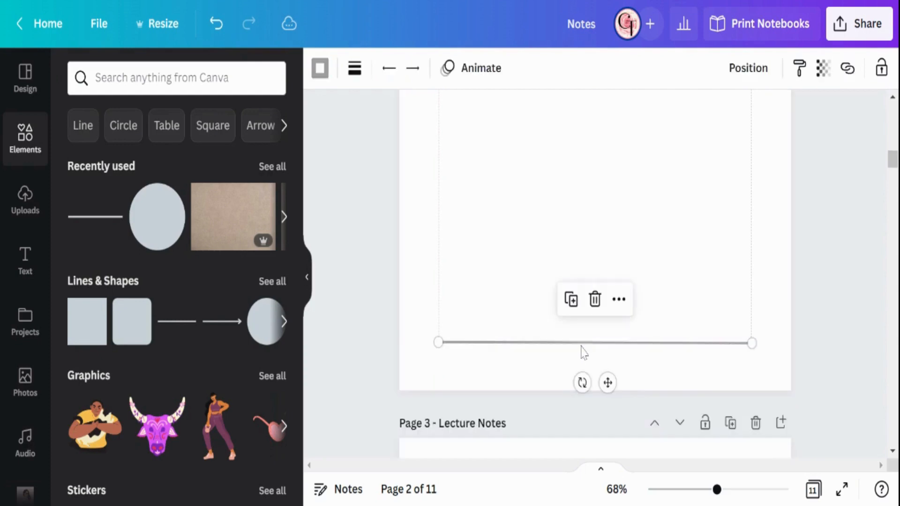
left_click_drag(608, 379, 585, 179)
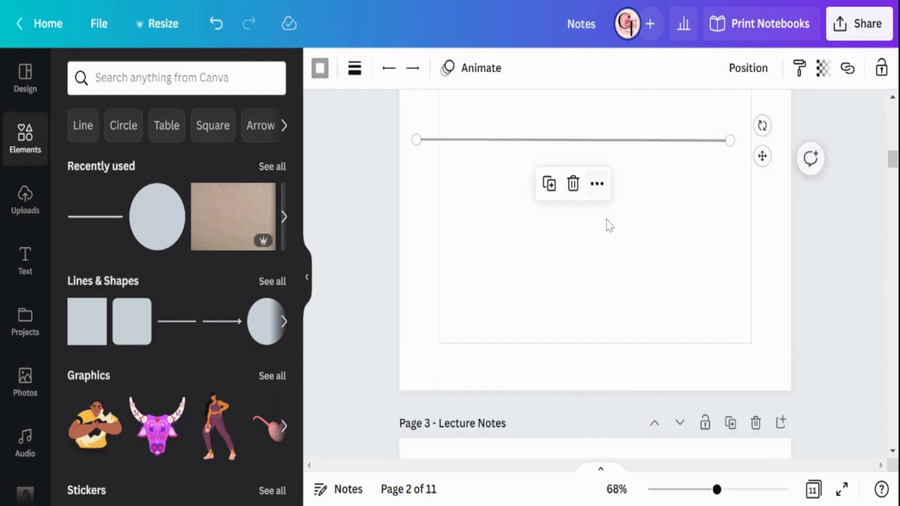
scroll(605, 234, "up", 4)
scroll(614, 319, "down", 2)
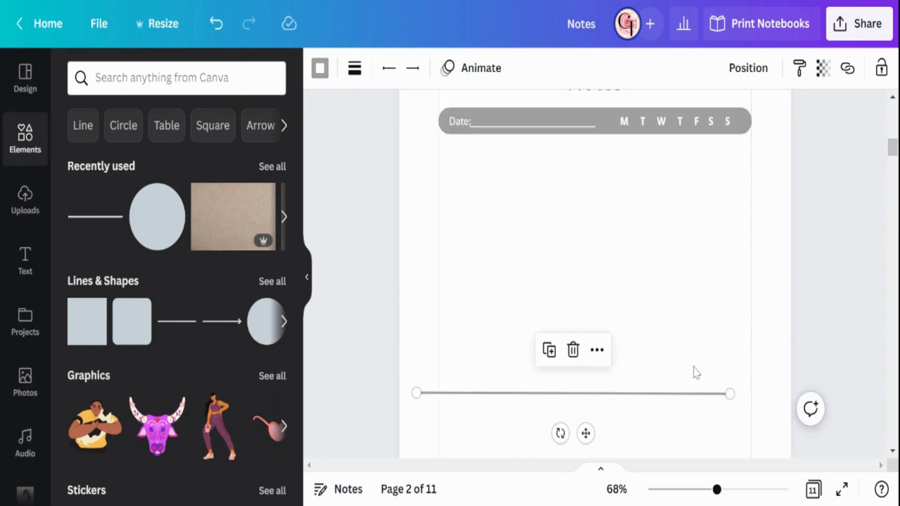
scroll(656, 374, "down", 2)
left_click_drag(586, 351, 608, 178)
scroll(614, 193, "up", 2)
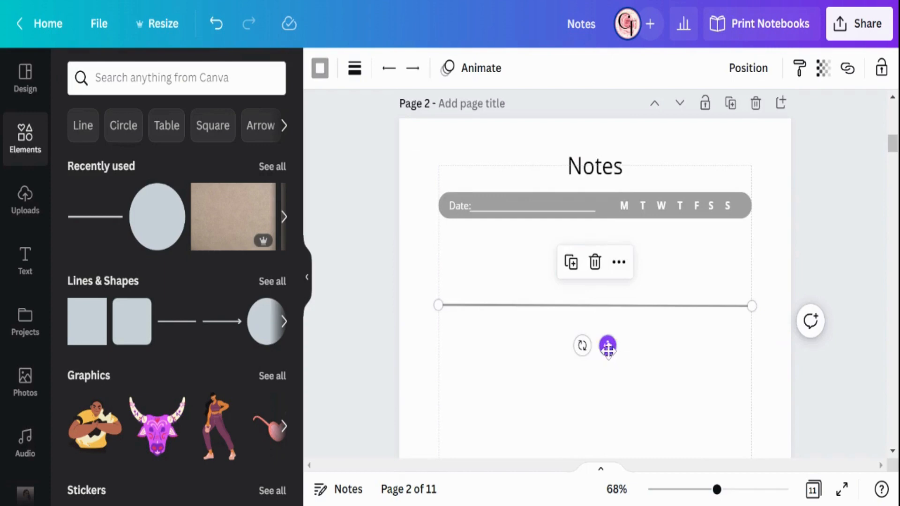
left_click_drag(607, 347, 609, 288)
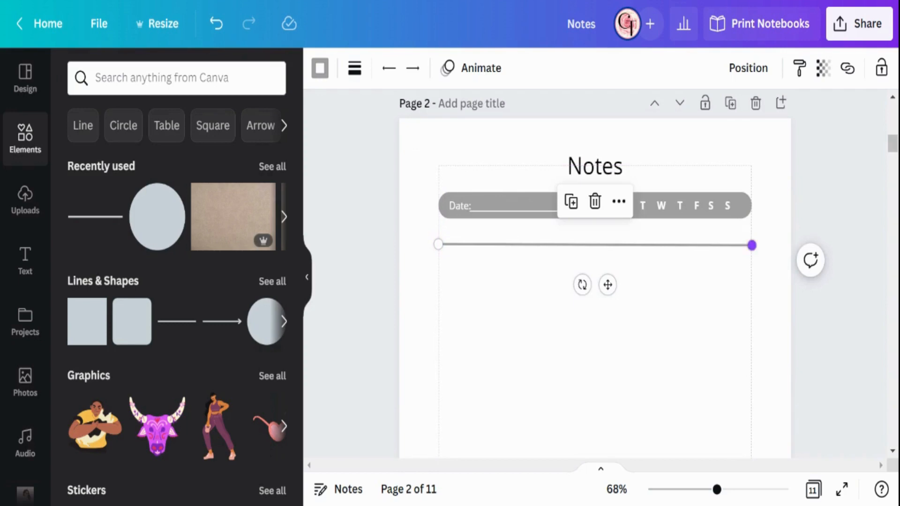
left_click_drag(752, 245, 752, 245)
left_click(647, 315)
Step: Set the full-width line's weight to 1 with the dotted style, and check it at about 354% zoom
left_click(607, 248)
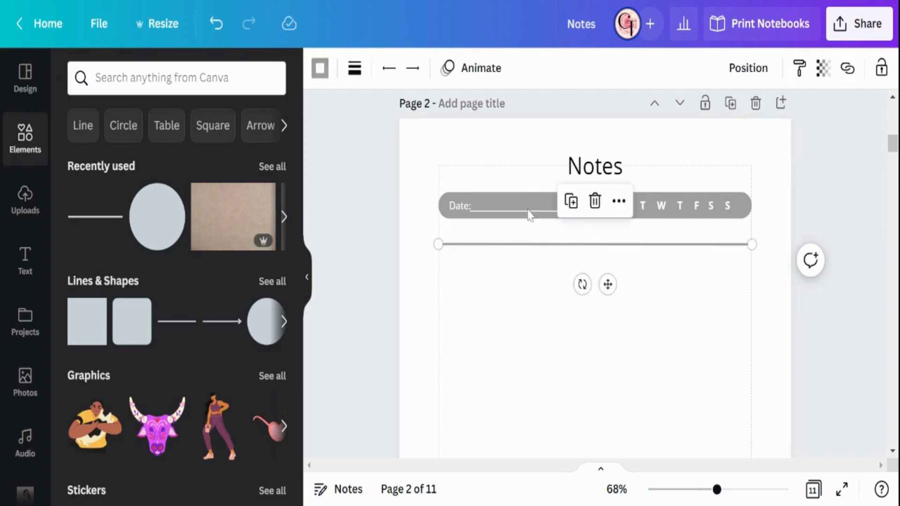
left_click(355, 75)
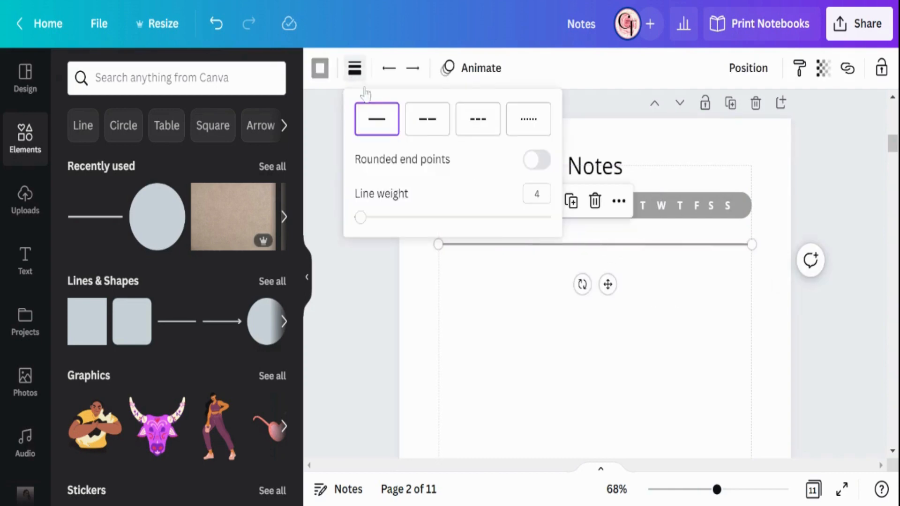
left_click(530, 195)
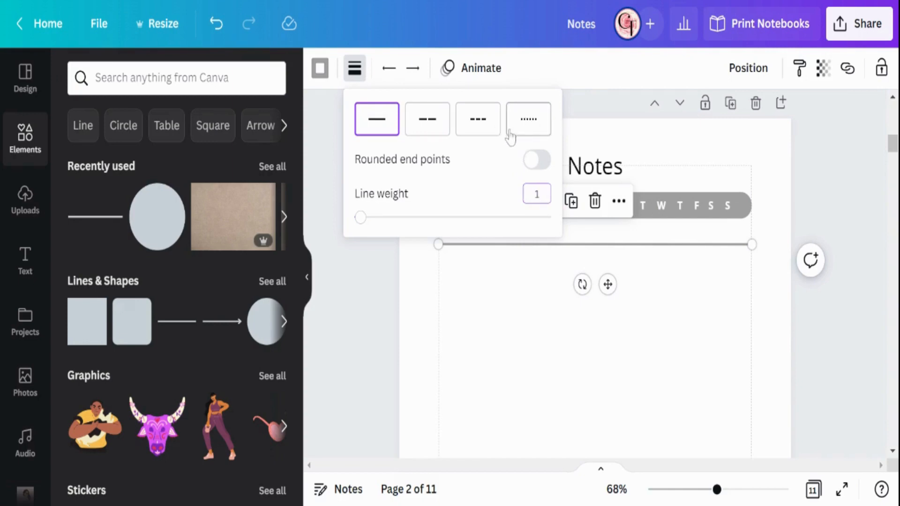
left_click(542, 134)
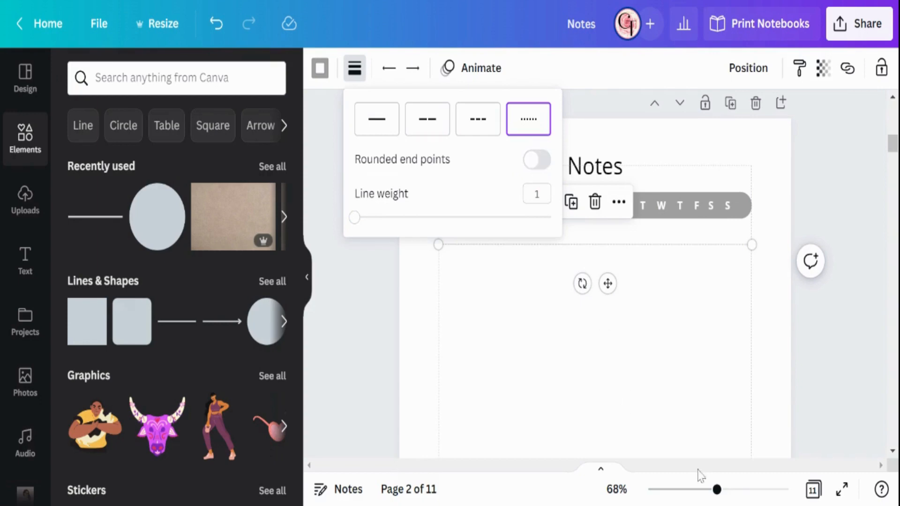
left_click_drag(717, 492, 781, 466)
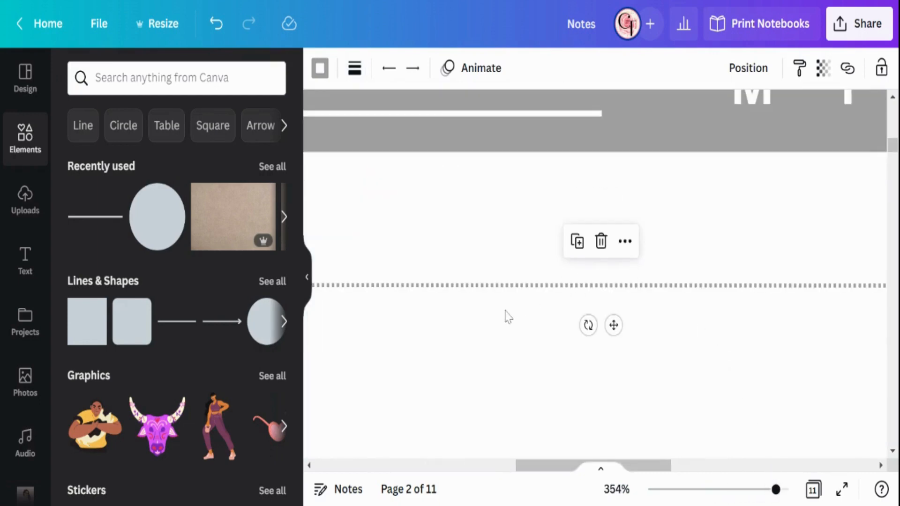
Step: Turn on rounded end points for the full-width dotted line on page 2
left_click(359, 61)
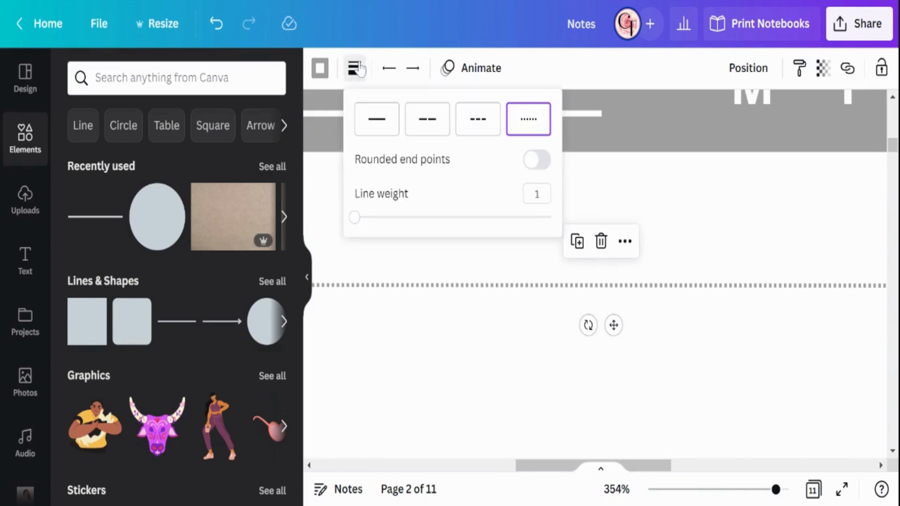
left_click(540, 164)
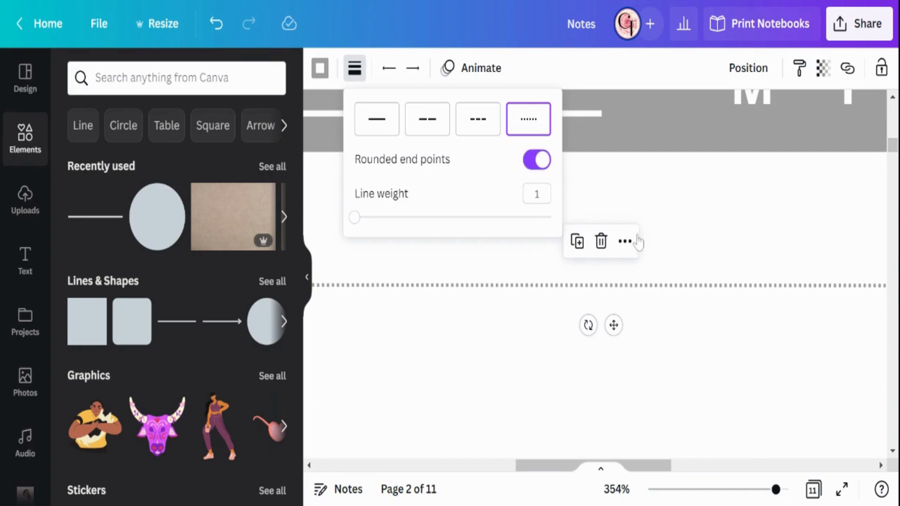
left_click(677, 201)
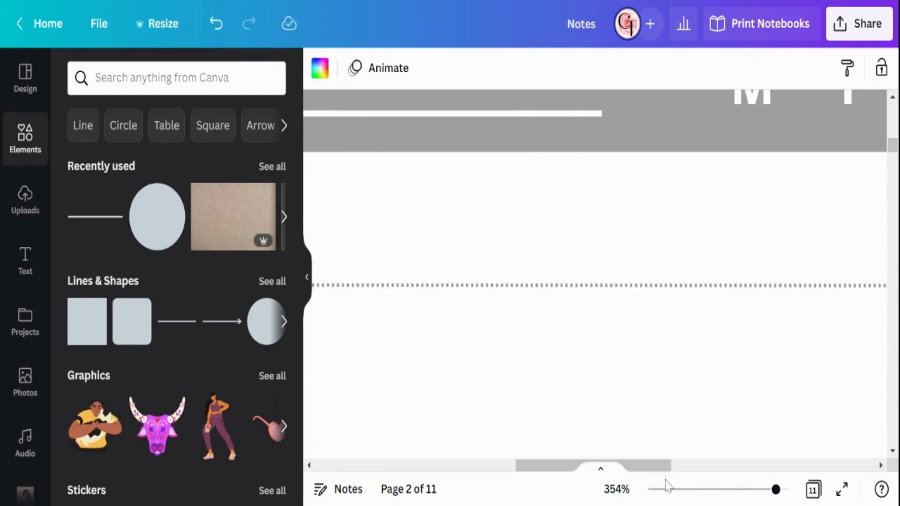
Step: Duplicate the dotted line and place the copy one row below it, aligned to both page margins
left_click(683, 491)
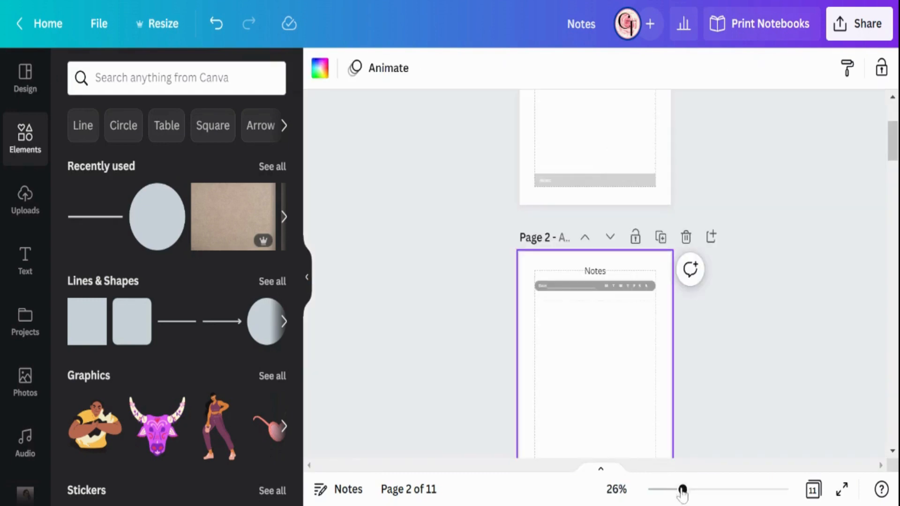
left_click_drag(686, 498, 726, 471)
scroll(641, 231, "down", 2)
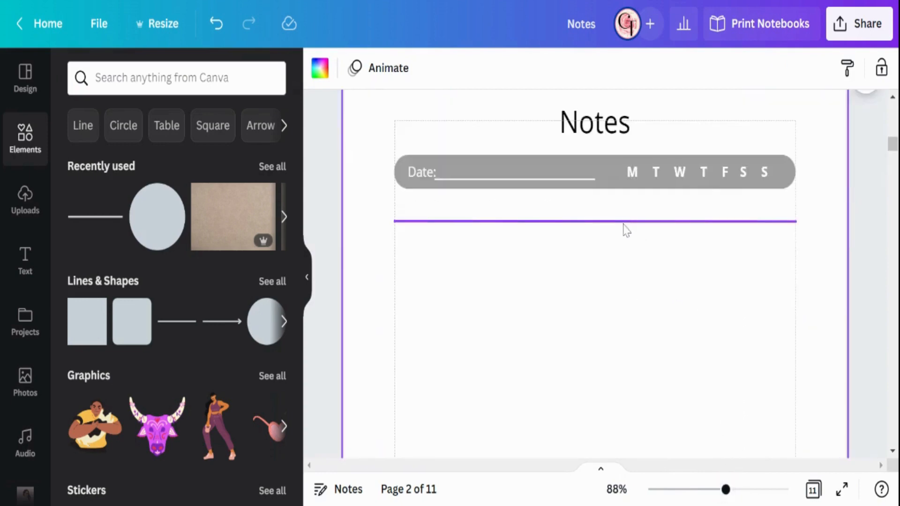
left_click(625, 223)
left_click(571, 180)
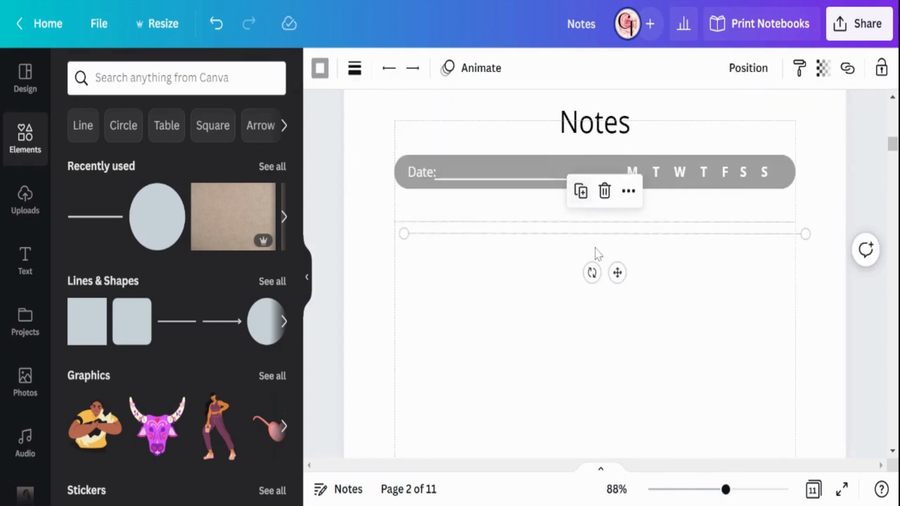
left_click_drag(617, 272, 611, 282)
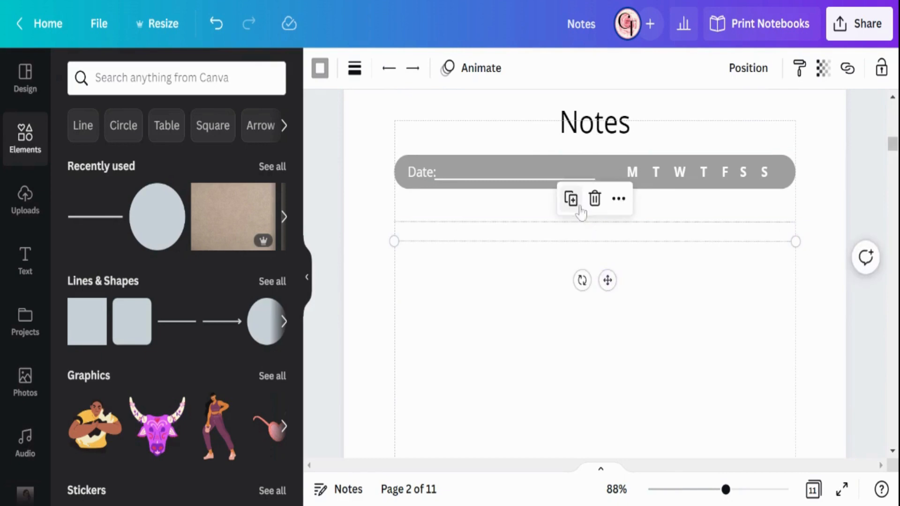
Step: Duplicate the dotted line five more times at the same spacing to make seven evenly spaced writing lines
left_click(572, 199)
left_click(577, 219)
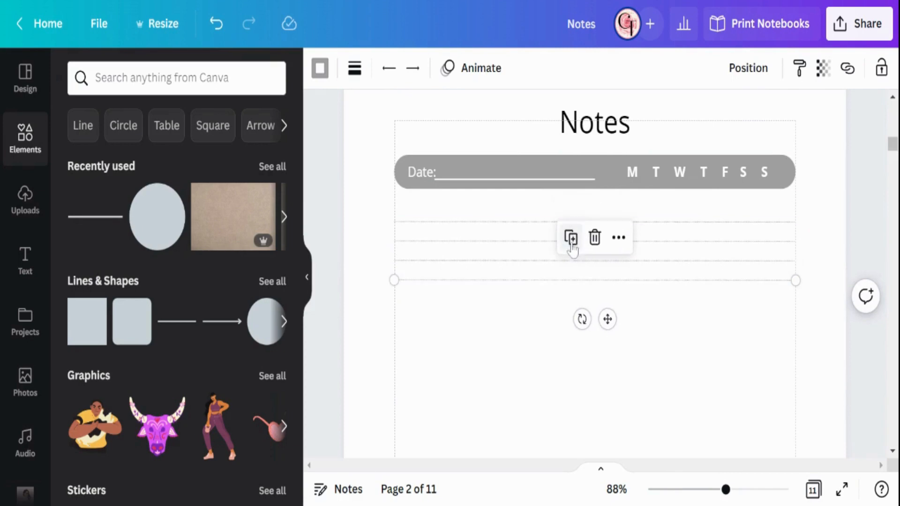
left_click(571, 238)
left_click(572, 259)
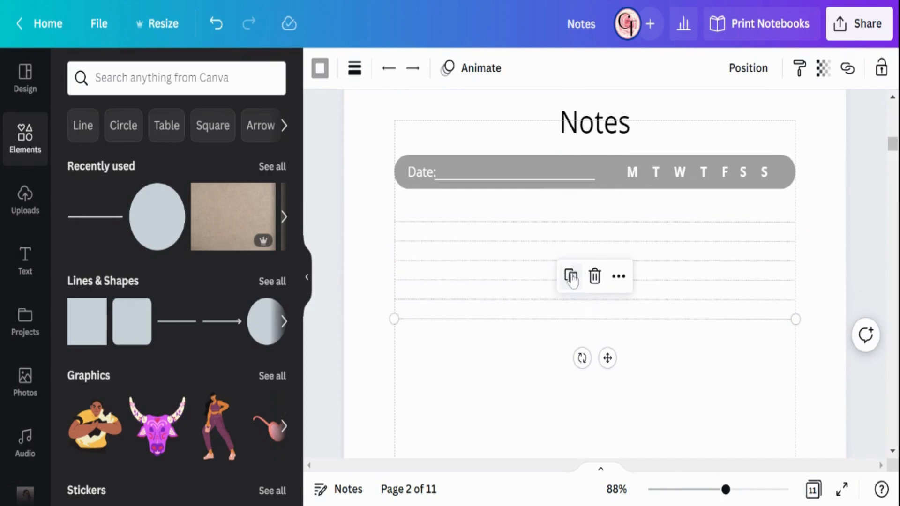
left_click(571, 276)
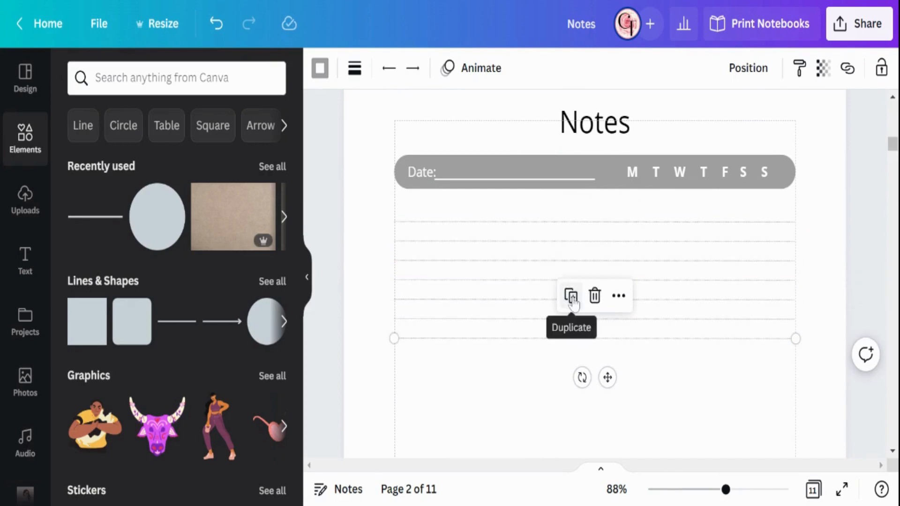
Step: Select all seven dotted lines below the date bar and group them
left_click(361, 234)
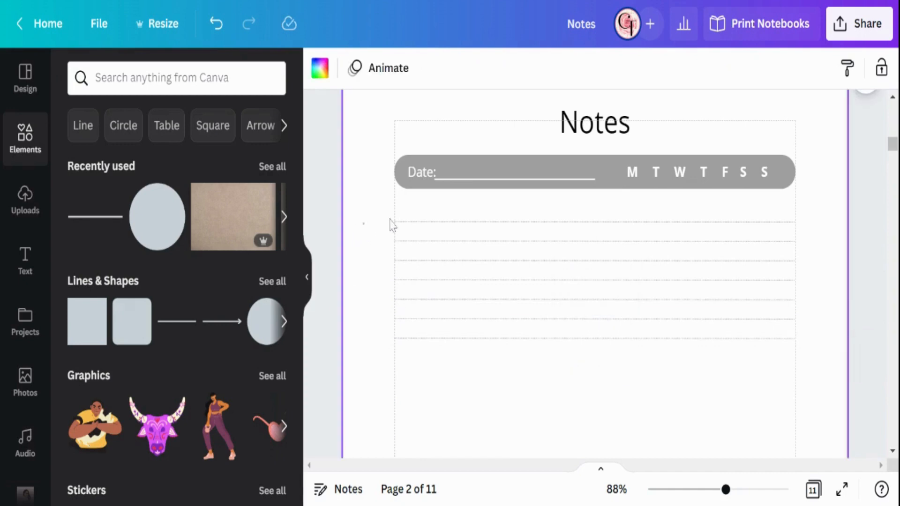
left_click_drag(363, 223, 473, 353)
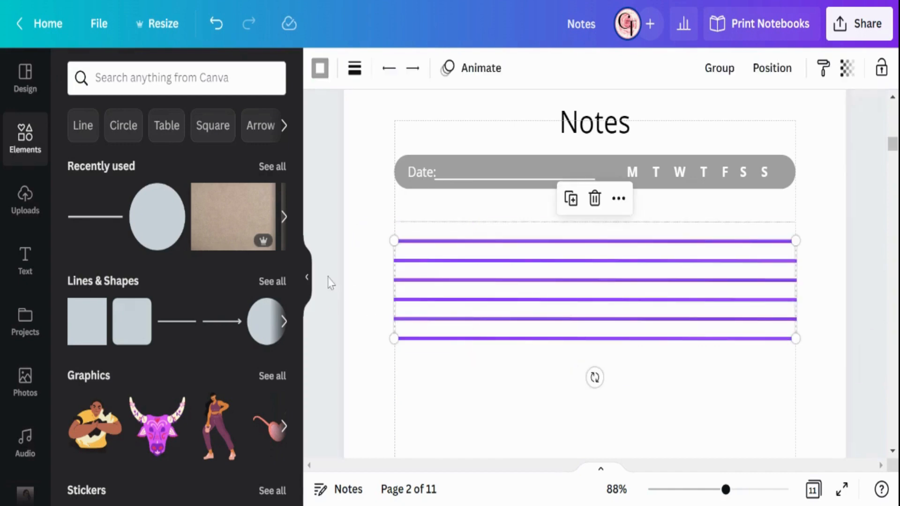
left_click(360, 234)
left_click_drag(445, 358, 446, 358)
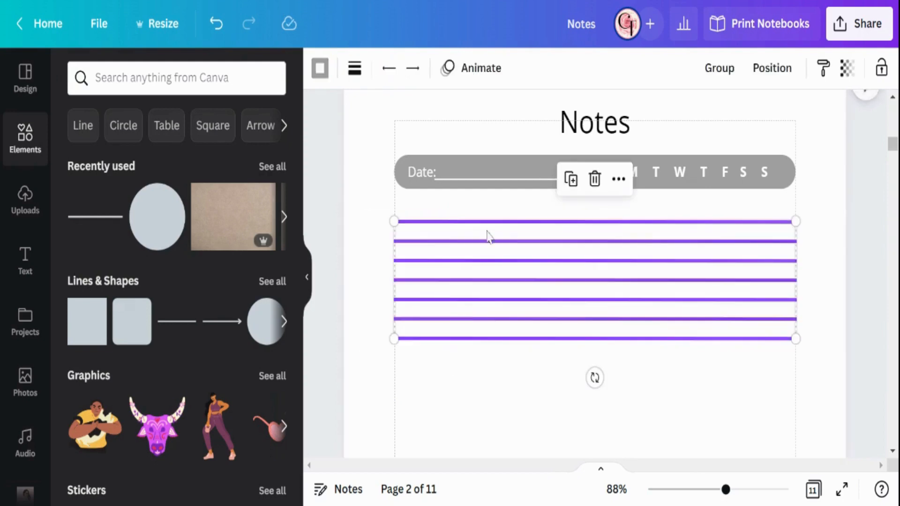
left_click(619, 179)
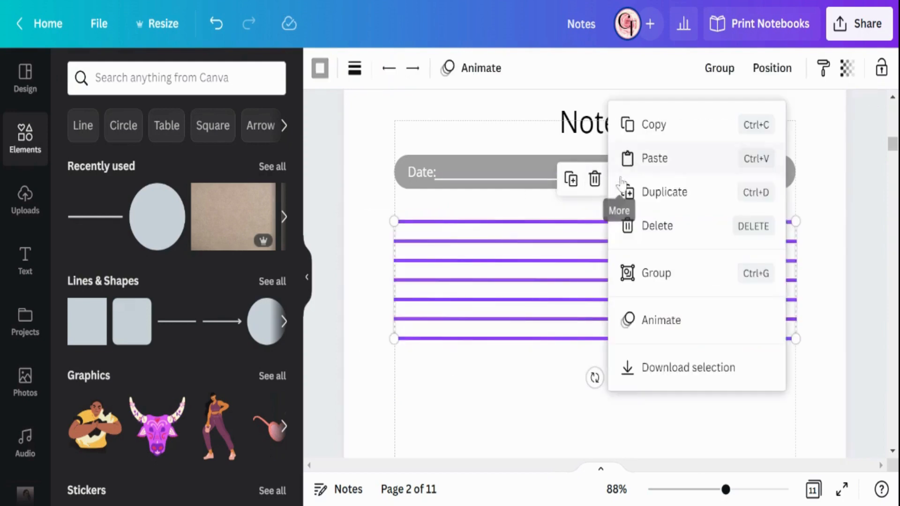
left_click(635, 274)
Step: Duplicate the seven-line group and place the copy directly below the first, aligned to the page margins
left_click(571, 179)
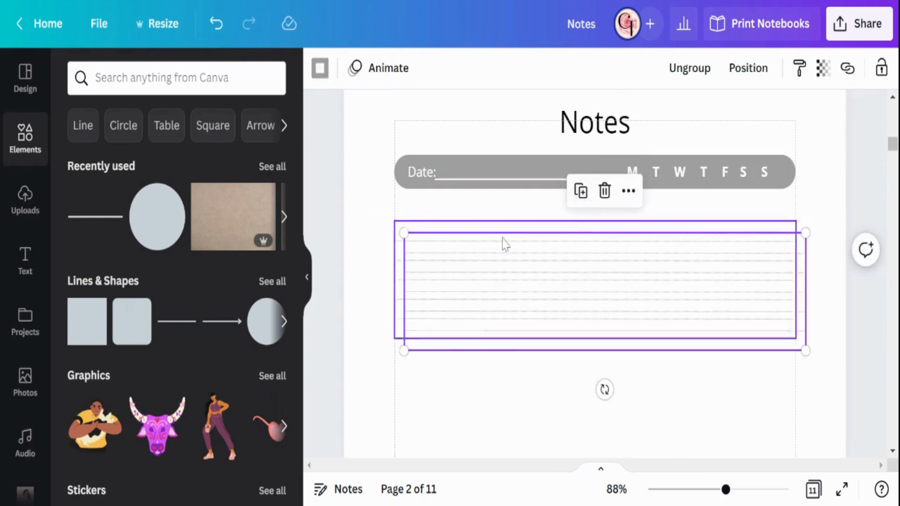
scroll(497, 248, "down", 3)
left_click_drag(540, 155, 529, 274)
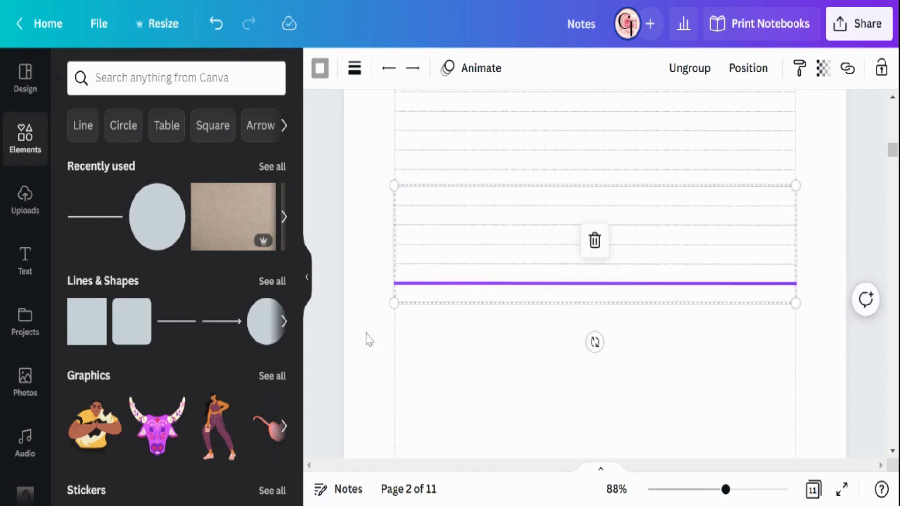
left_click(363, 342)
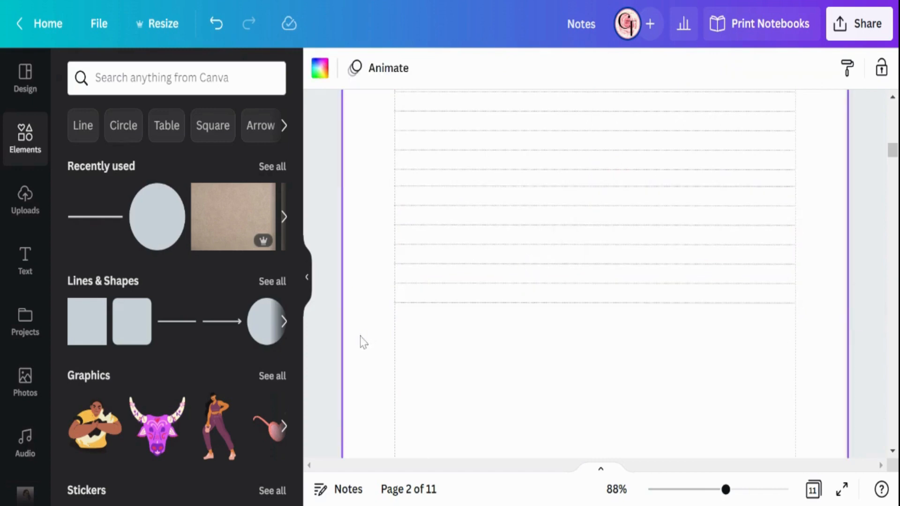
Step: Duplicate the second line group and place the copy below it as a third block within the margins
left_click(680, 236)
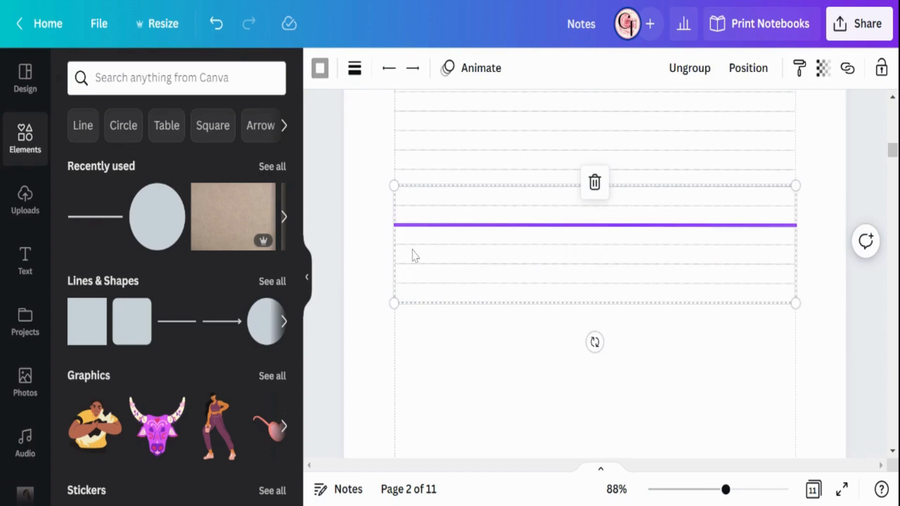
left_click(379, 251)
left_click(412, 255)
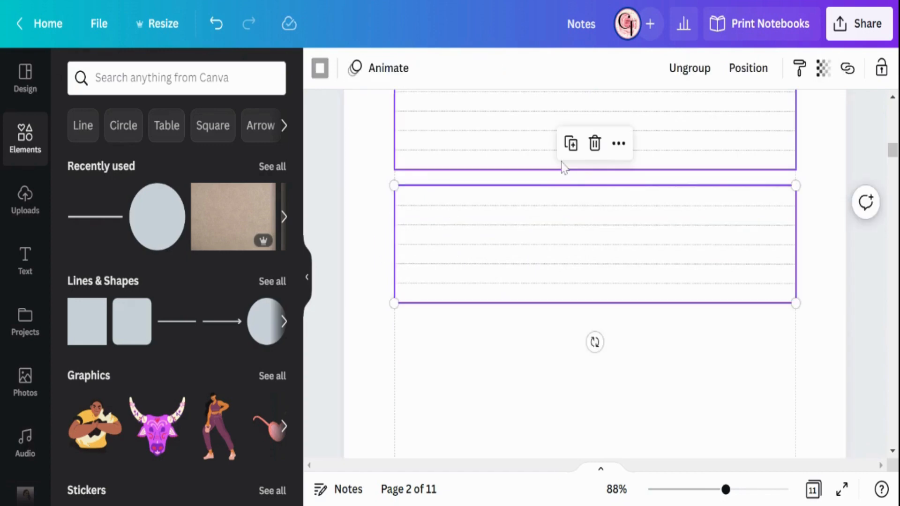
left_click(571, 144)
scroll(564, 221, "down", 3)
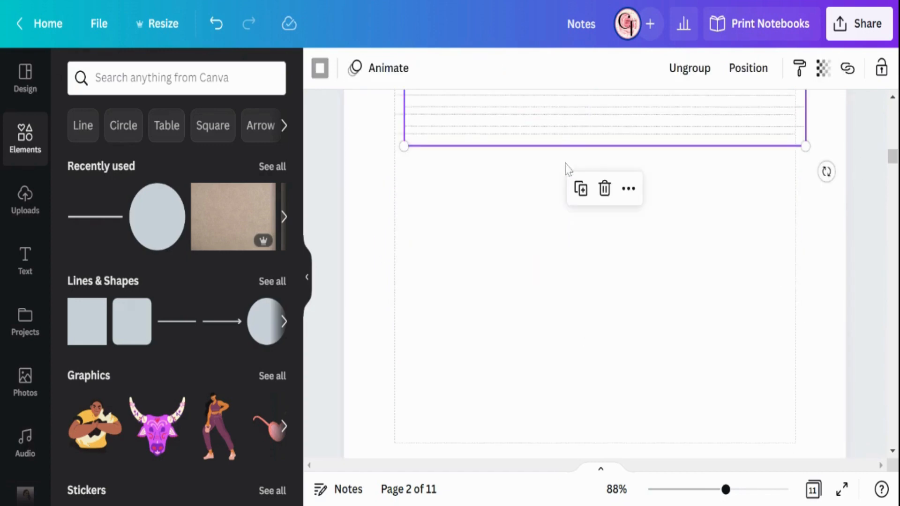
left_click_drag(561, 139, 557, 243)
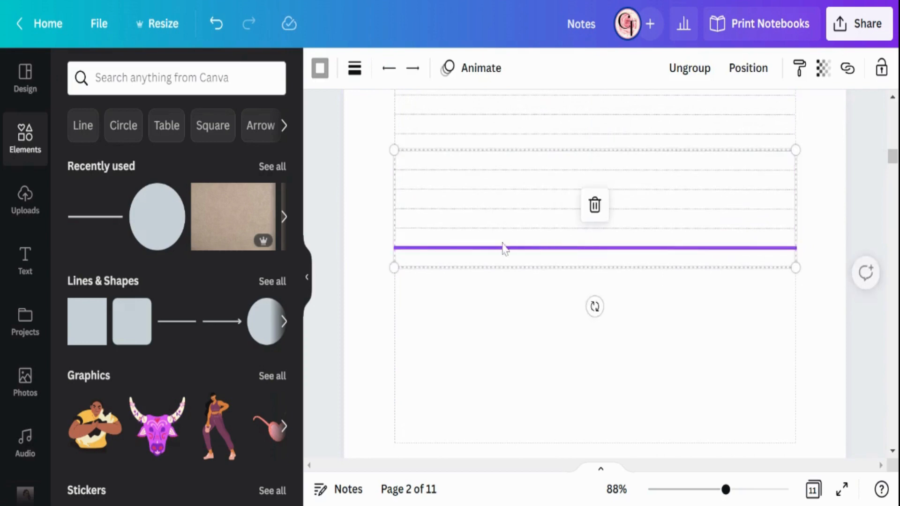
Step: Duplicate the third line group and place the fourth block below it, just above page 2's bottom margin
left_click(379, 234)
left_click_drag(370, 188, 430, 276)
left_click(568, 310)
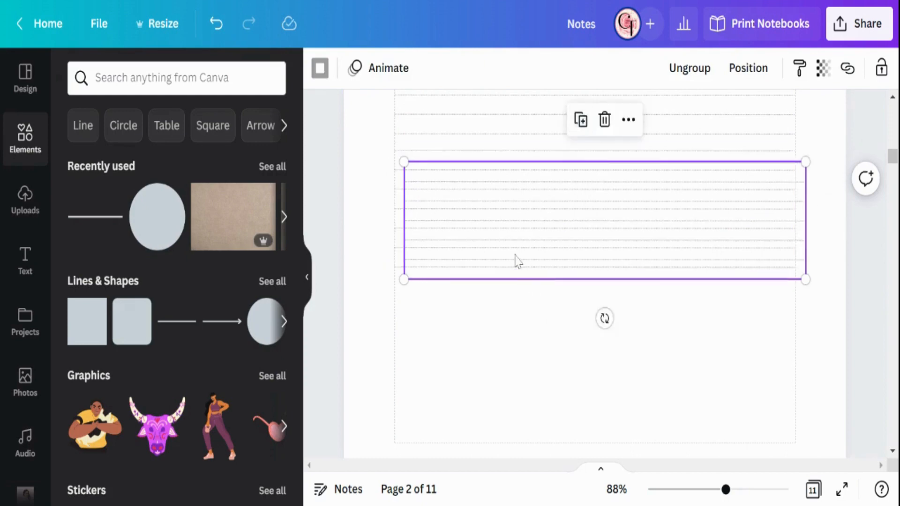
scroll(514, 187, "down", 4)
scroll(516, 140, "up", 2)
mouse_move(511, 256)
left_mouse_down()
mouse_move(500, 310)
mouse_move(513, 266)
mouse_move(506, 257)
left_mouse_up()
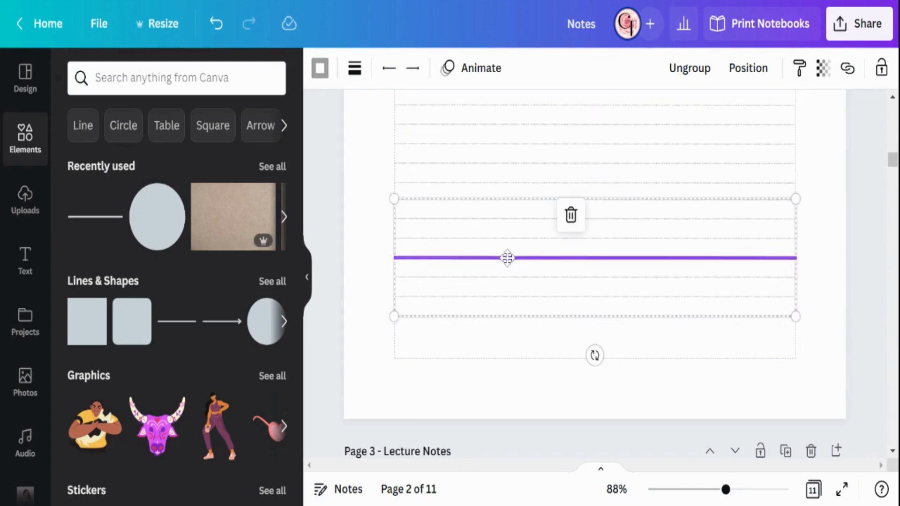
left_click(357, 265)
Step: Select the four line groups together on page 2 and combine them into one group
scroll(429, 272, "up", 3)
scroll(429, 272, "up", 2)
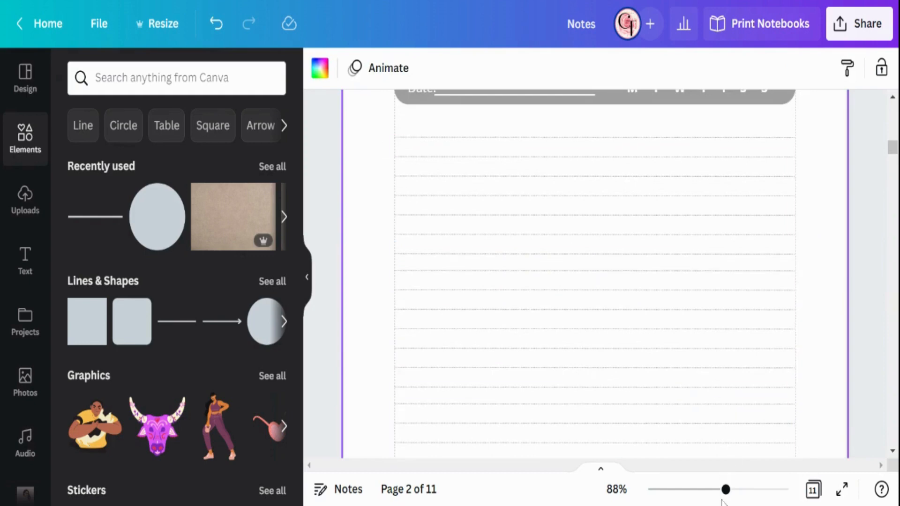
left_click_drag(725, 489, 717, 489)
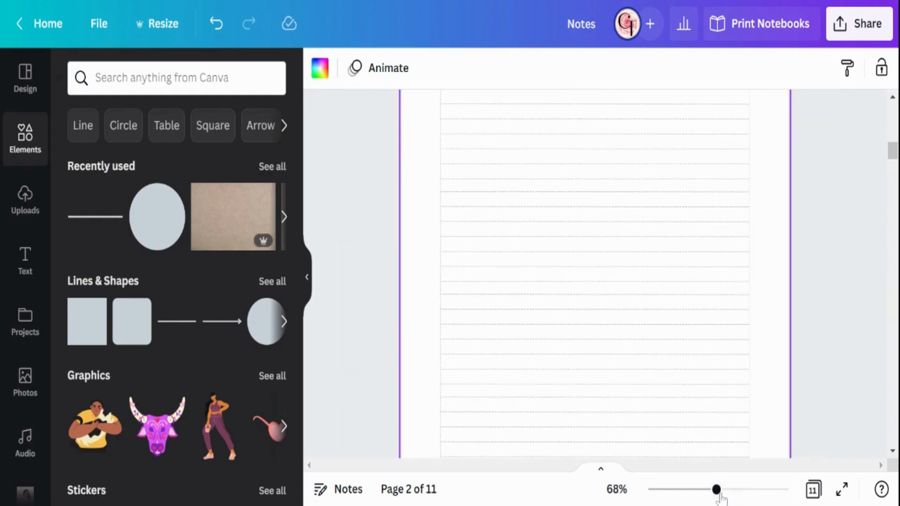
left_click_drag(721, 495, 707, 496)
scroll(738, 380, "down", 3)
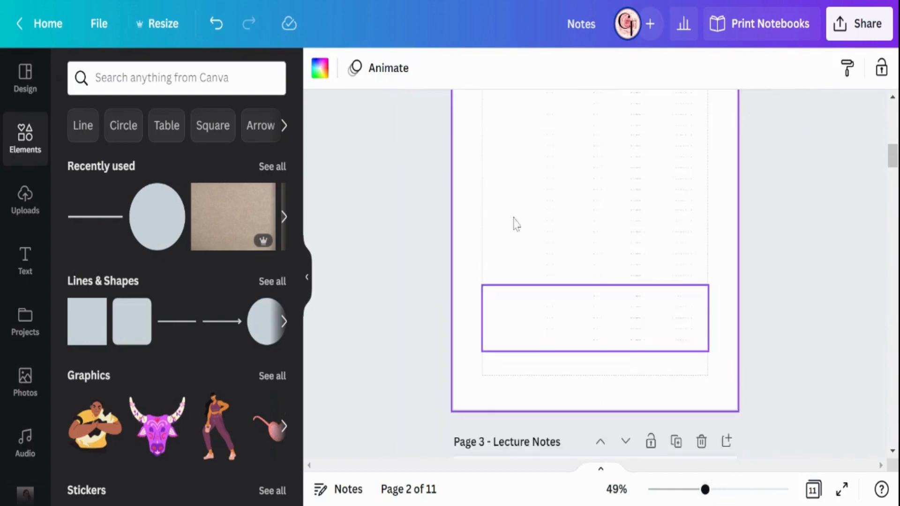
scroll(506, 219, "up", 3)
left_click_drag(464, 156, 571, 452)
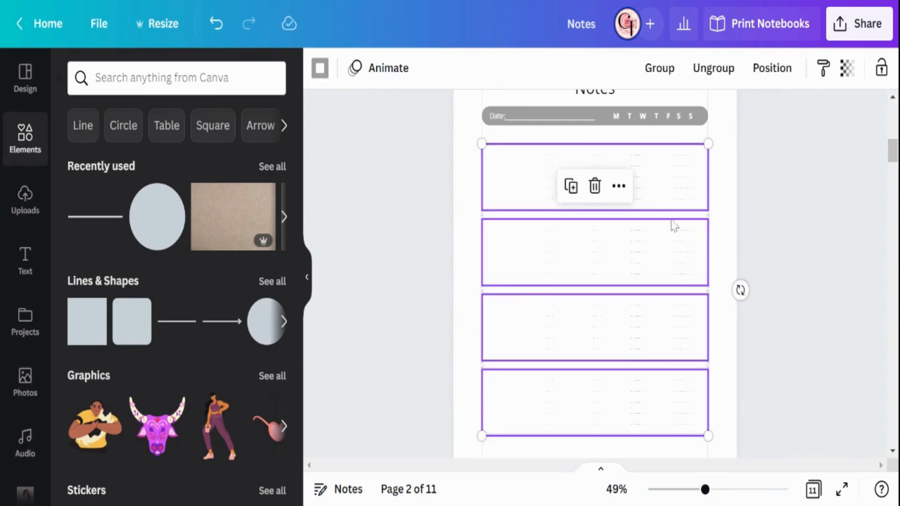
left_click(659, 68)
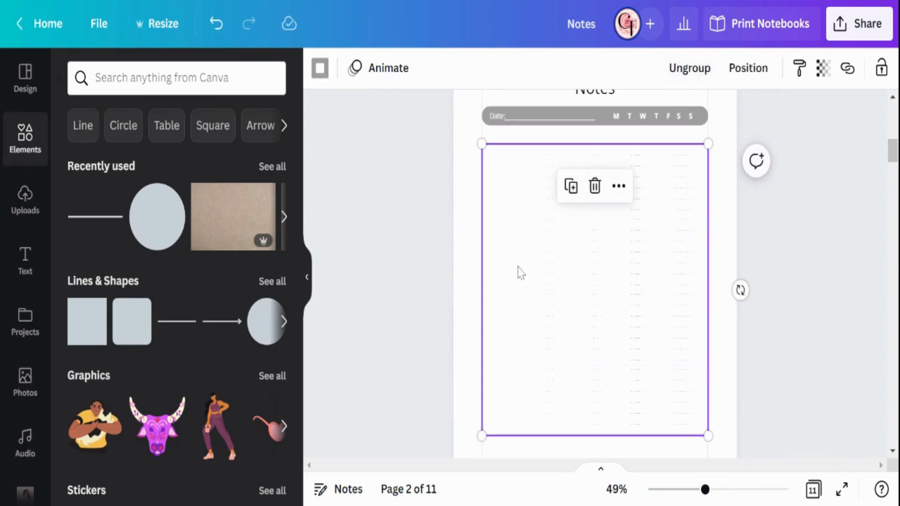
left_click(731, 216)
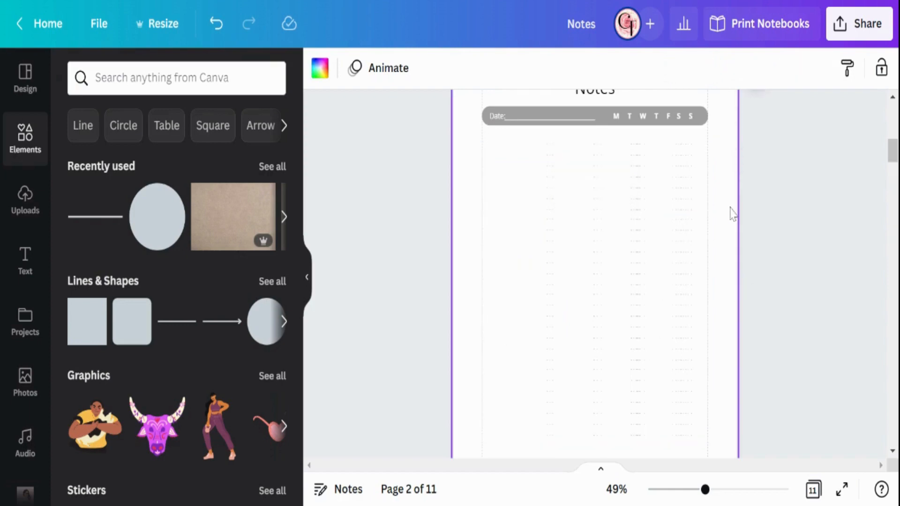
Step: Add a square shape to page 2 and place it in the lower-left corner of the page margins
scroll(627, 319, "down", 2)
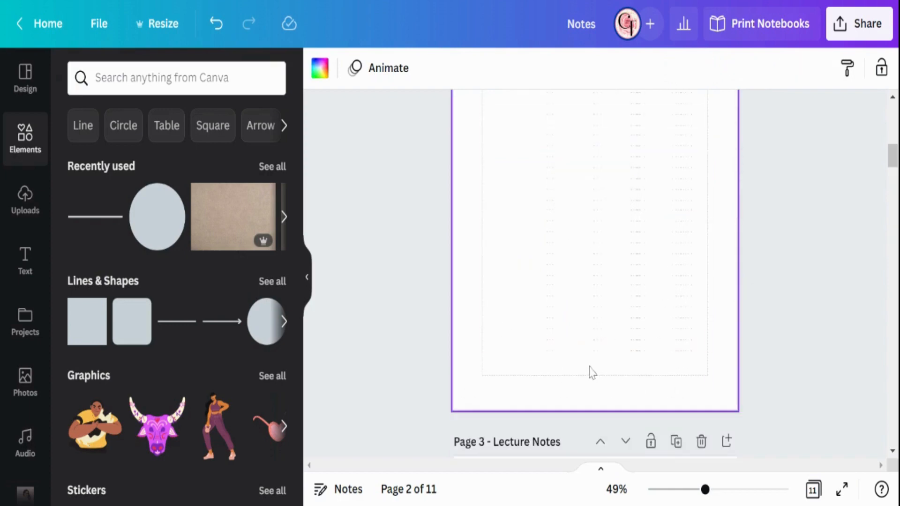
scroll(605, 375, "up", 5)
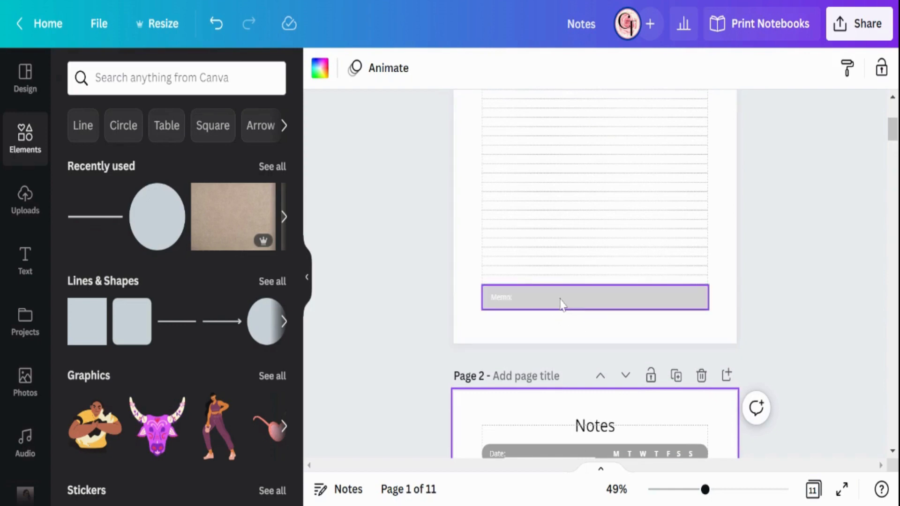
scroll(404, 279, "down", 5)
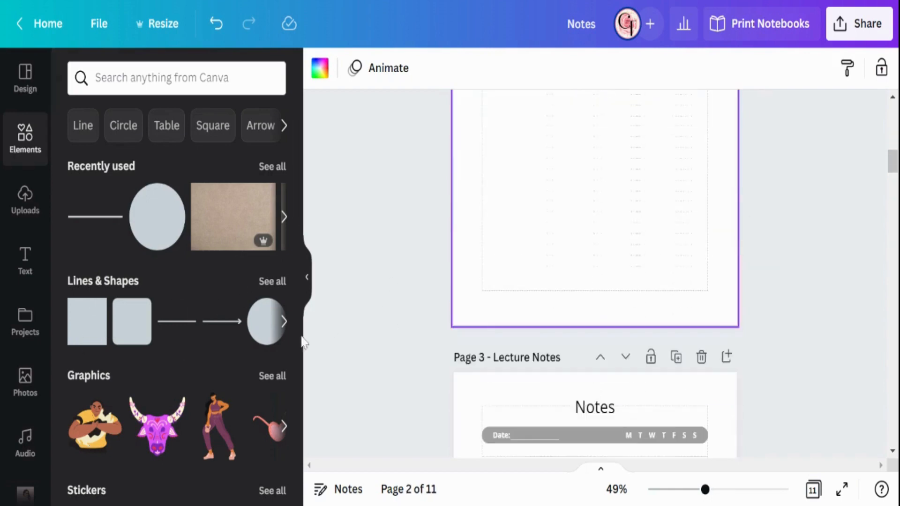
scroll(438, 333, "down", 3)
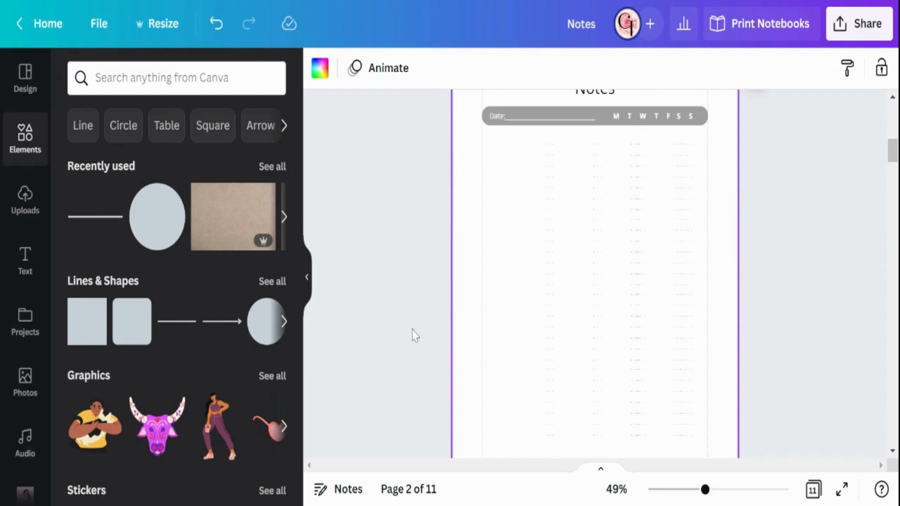
left_click(105, 334)
left_click_drag(485, 326, 484, 318)
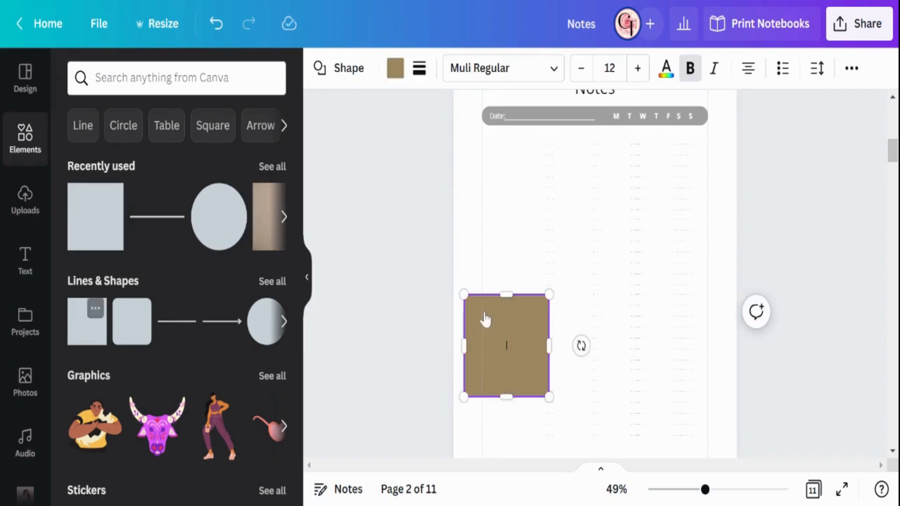
scroll(488, 318, "down", 2)
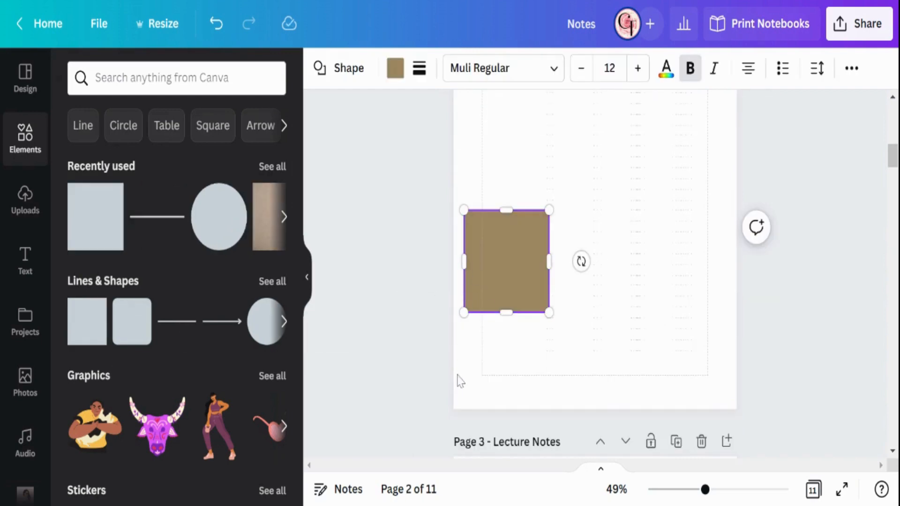
left_click(467, 363)
left_click_drag(498, 278, 515, 342)
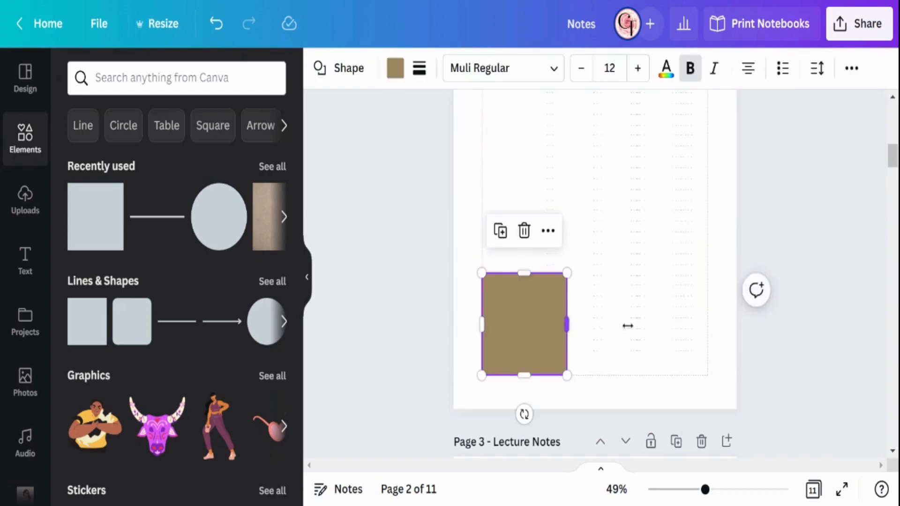
Step: Stretch the square across the full margin width and shorten it into a bar just below the last writing line
left_click_drag(628, 326, 708, 325)
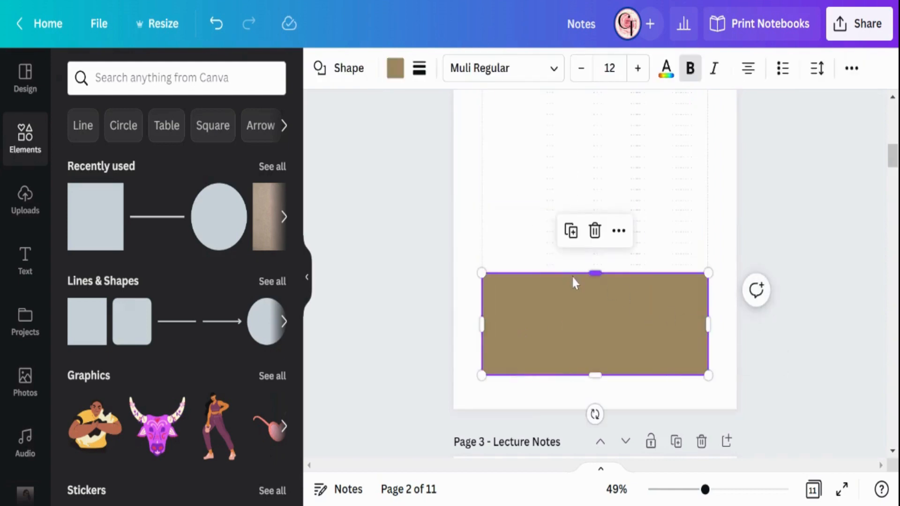
left_click_drag(572, 290, 565, 337)
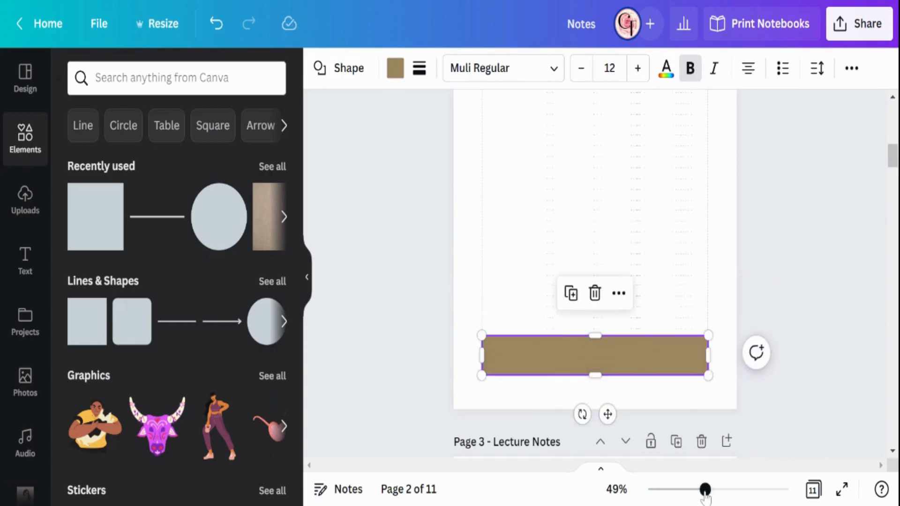
left_click_drag(705, 492, 726, 491)
scroll(651, 325, "down", 3)
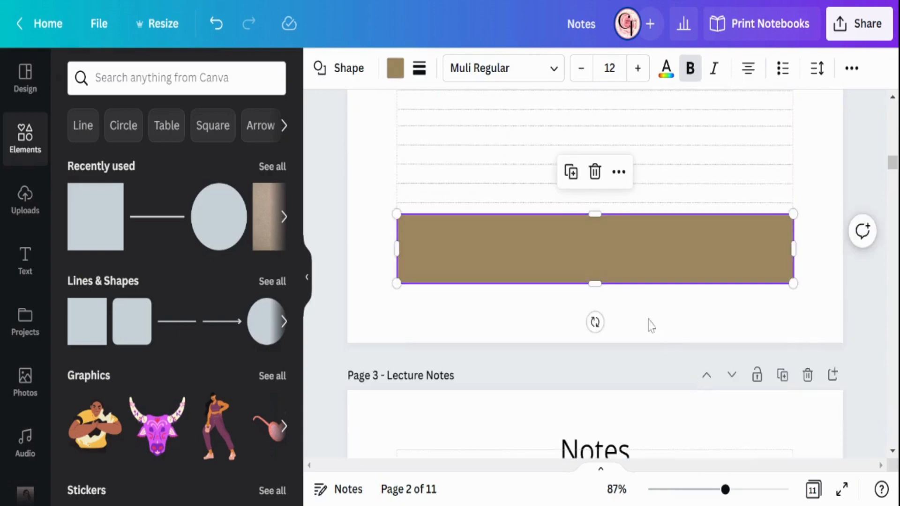
mouse_move(608, 216)
left_mouse_down()
mouse_move(606, 233)
mouse_move(612, 224)
left_mouse_up()
left_click(827, 171)
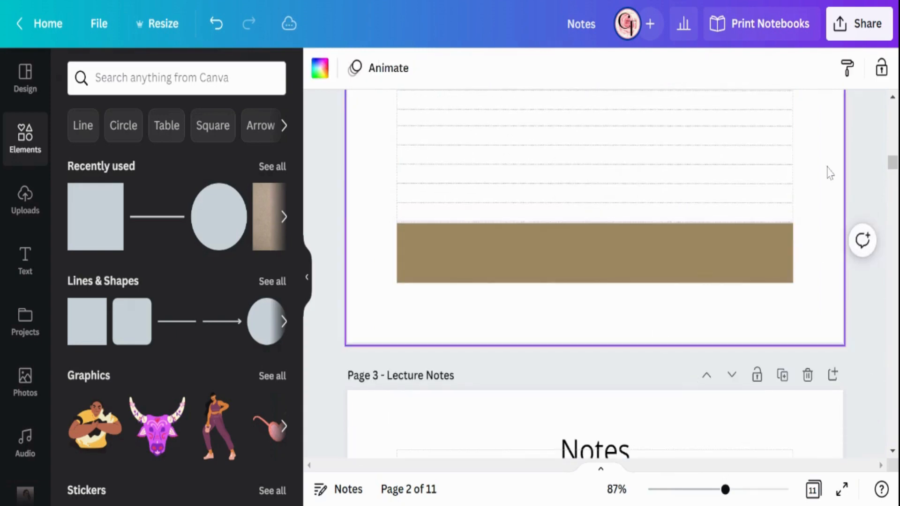
Step: Recolor the bottom bar on page 2 with the light gray document color, matching page 1's Memo bar
scroll(830, 173, "up", 5)
scroll(825, 176, "up", 6)
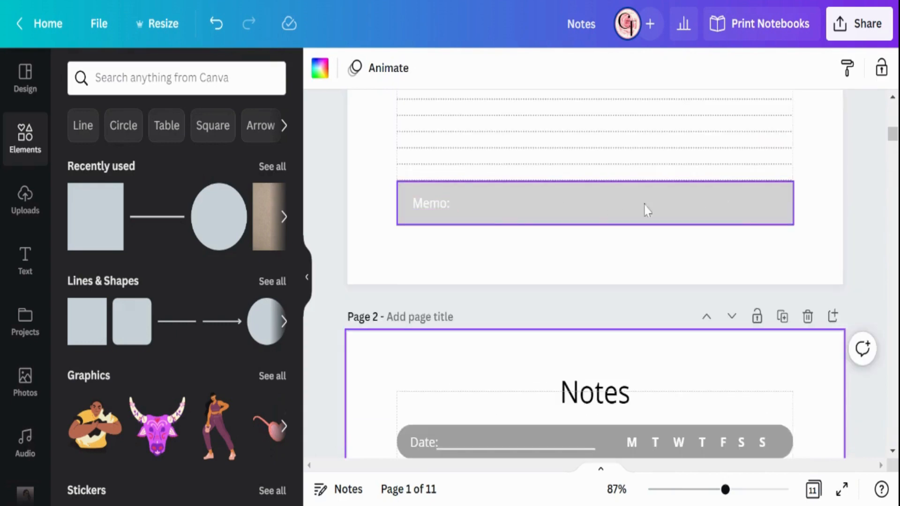
scroll(605, 236, "down", 14)
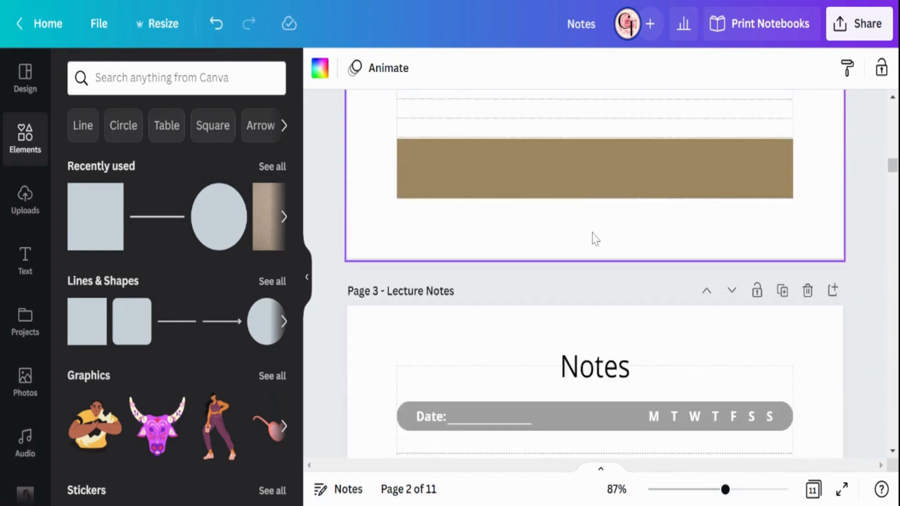
left_click(560, 257)
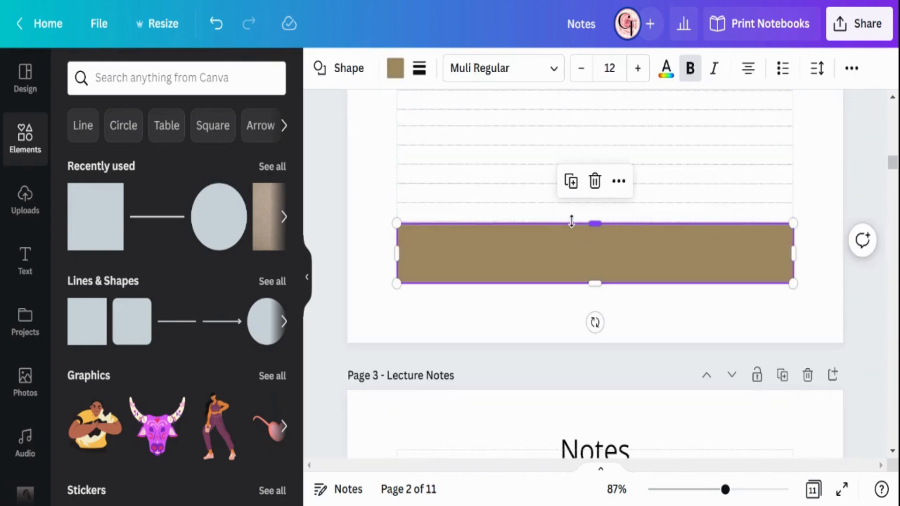
mouse_move(571, 227)
left_mouse_down()
mouse_move(569, 241)
mouse_move(568, 220)
left_mouse_up()
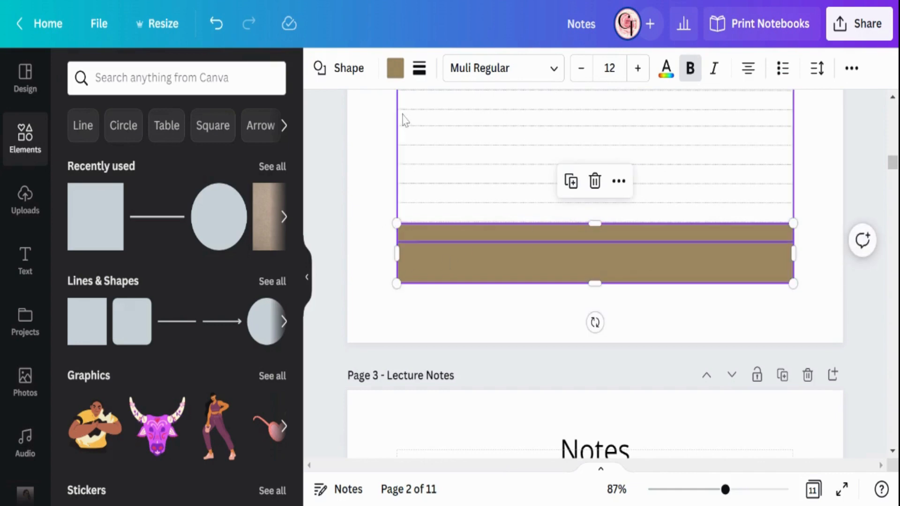
left_click(395, 68)
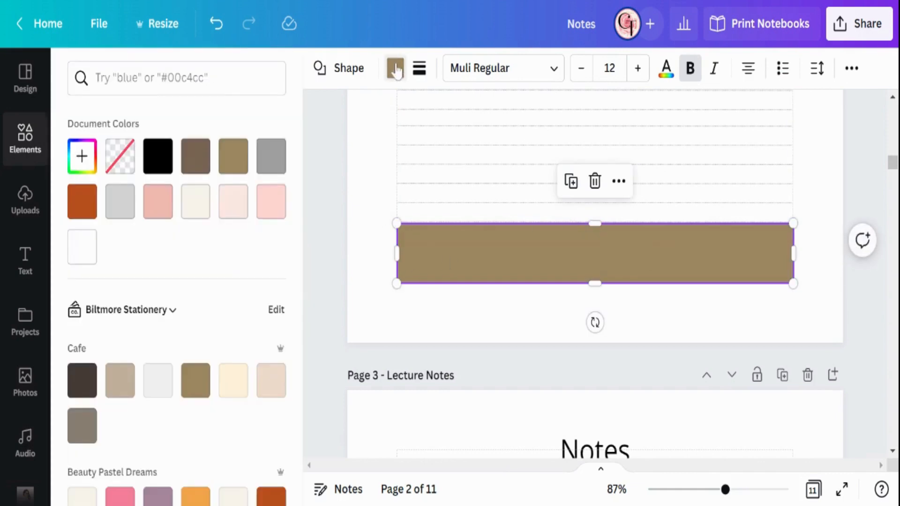
left_click(120, 201)
left_click(377, 189)
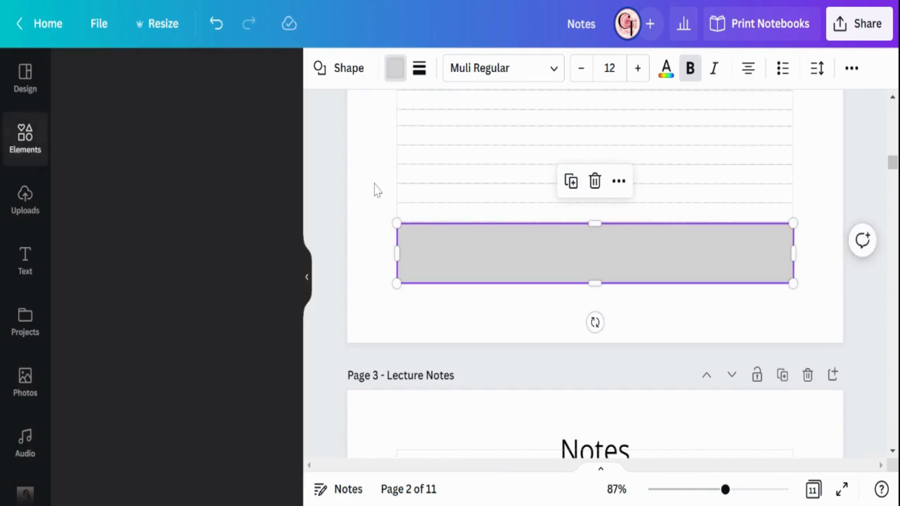
Step: Make the "Date:" label in page 2's header bar bold
scroll(377, 188, "up", 10)
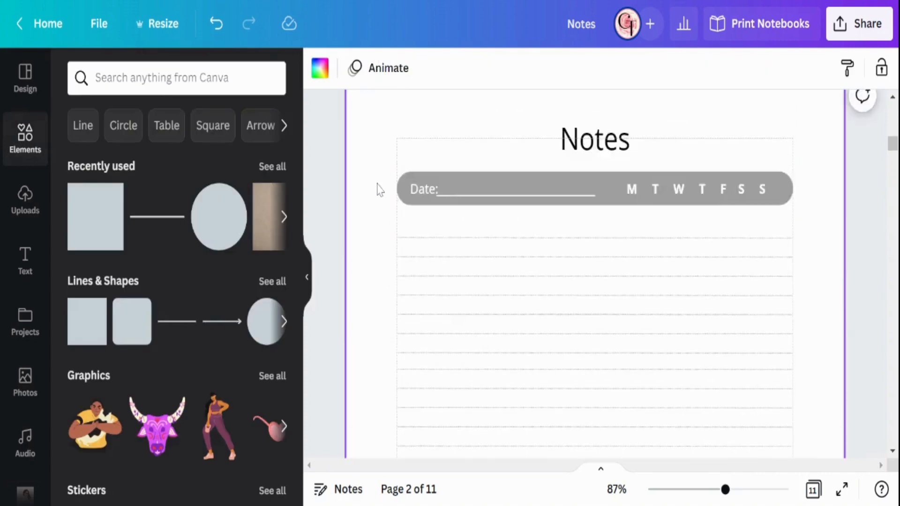
left_click(419, 276)
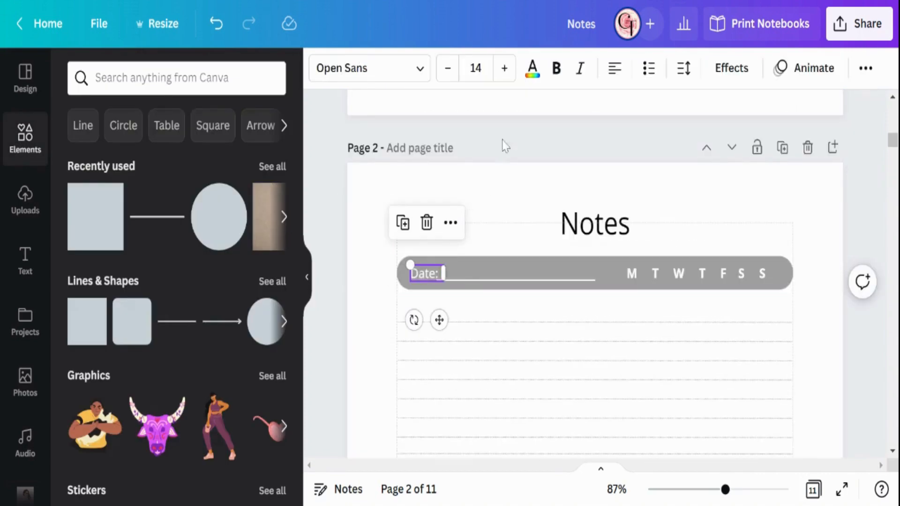
left_click(558, 71)
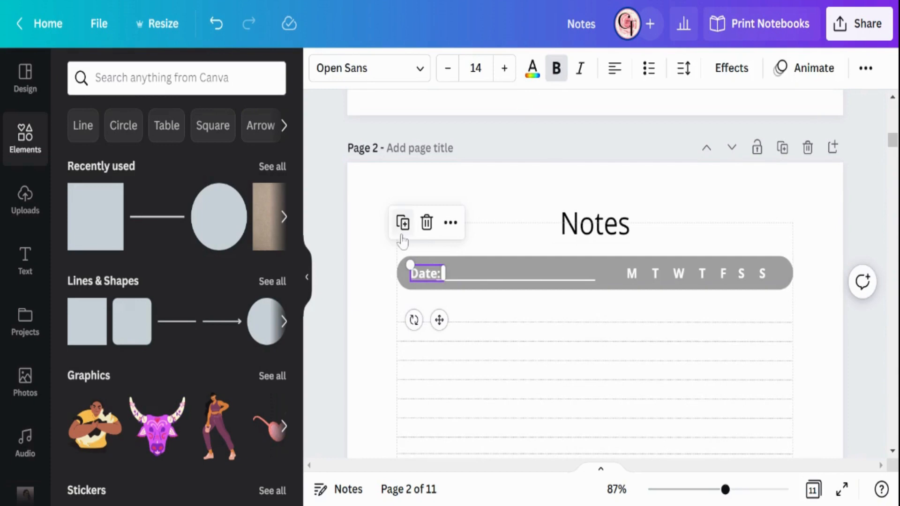
Step: Copy the bold "Date:" label and place the copy inside the left end of page 2's gray bottom bar
right_click(421, 280)
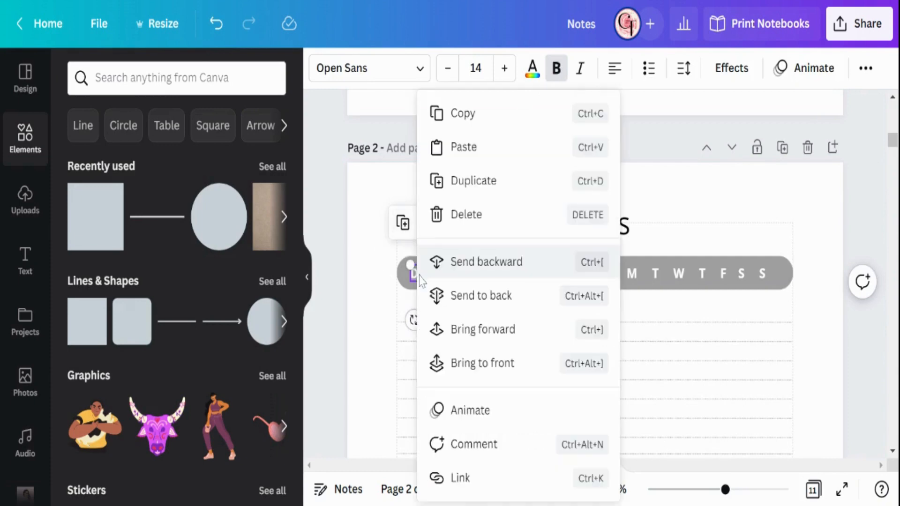
key("Escape")
left_click(366, 265)
scroll(367, 265, "down", 10)
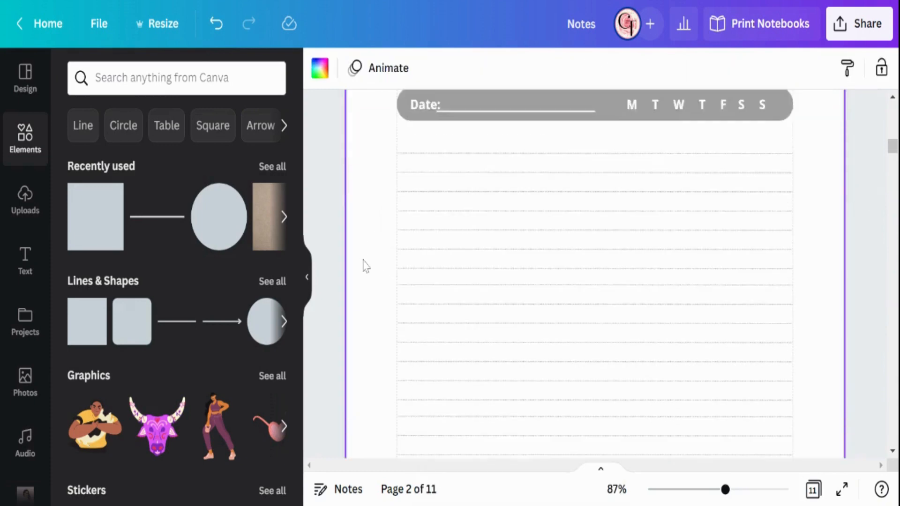
right_click(412, 169)
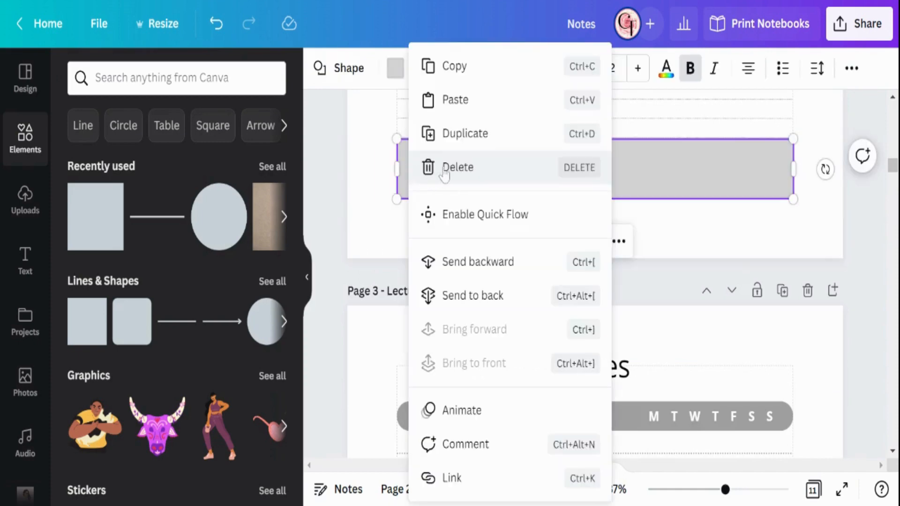
left_click(457, 100)
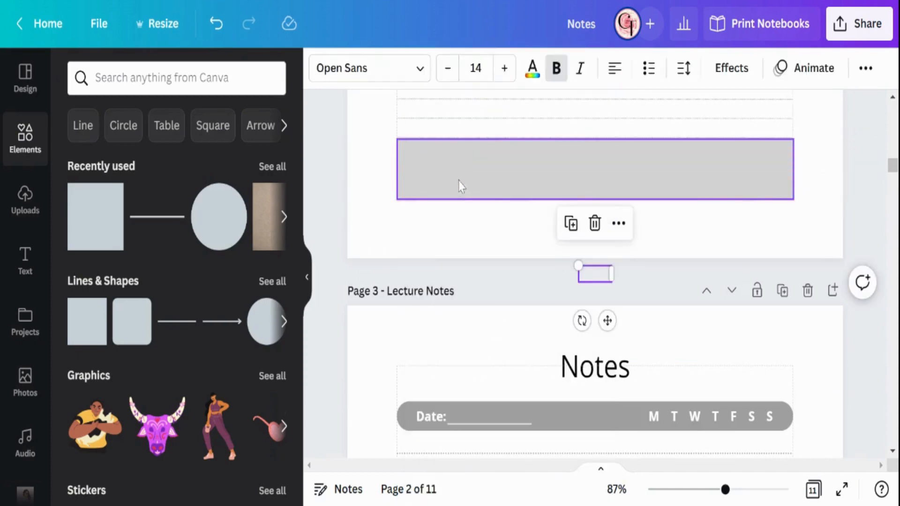
left_click_drag(608, 321, 438, 215)
Step: Change the copied label's text to "Memo:" and widen its text box so the word fits on one line
double_click(424, 171)
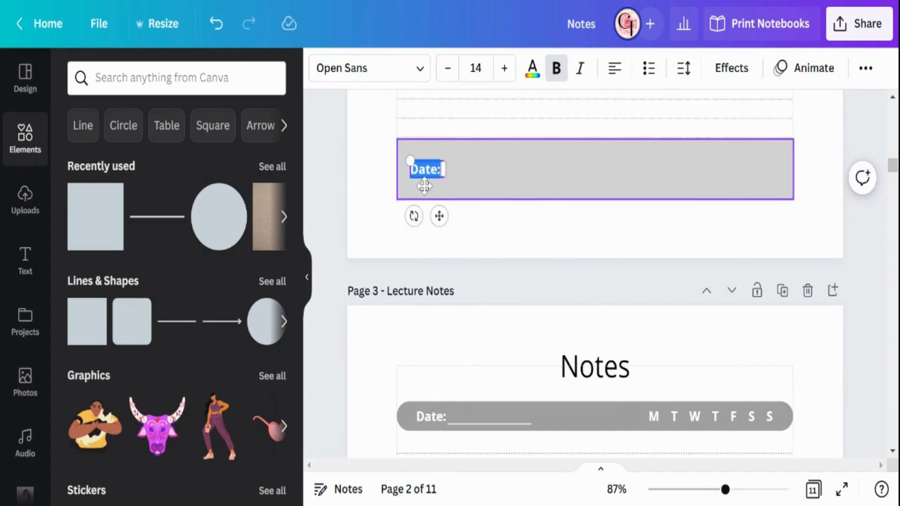
type("Me")
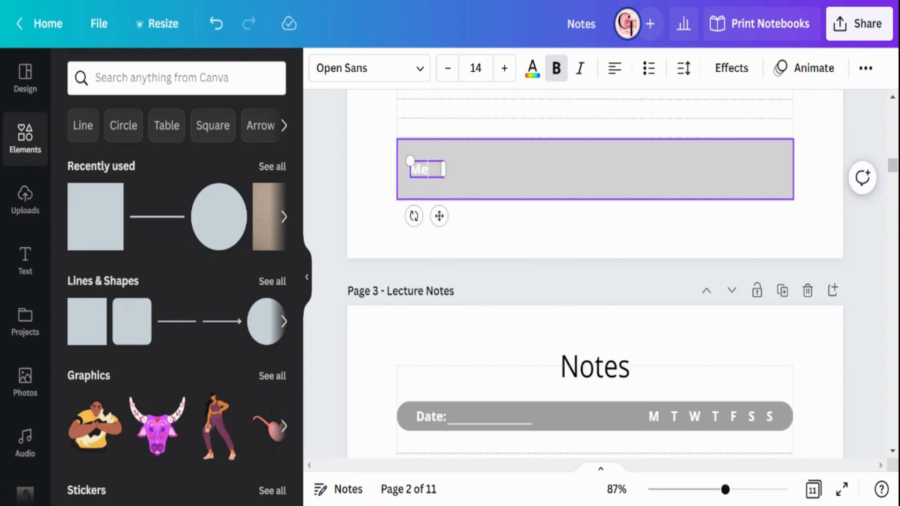
type("mo:")
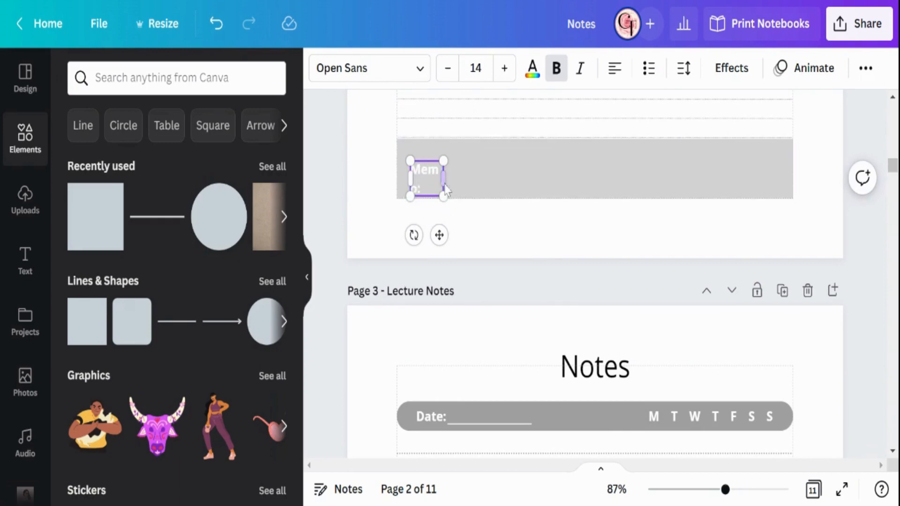
left_click_drag(449, 182, 464, 177)
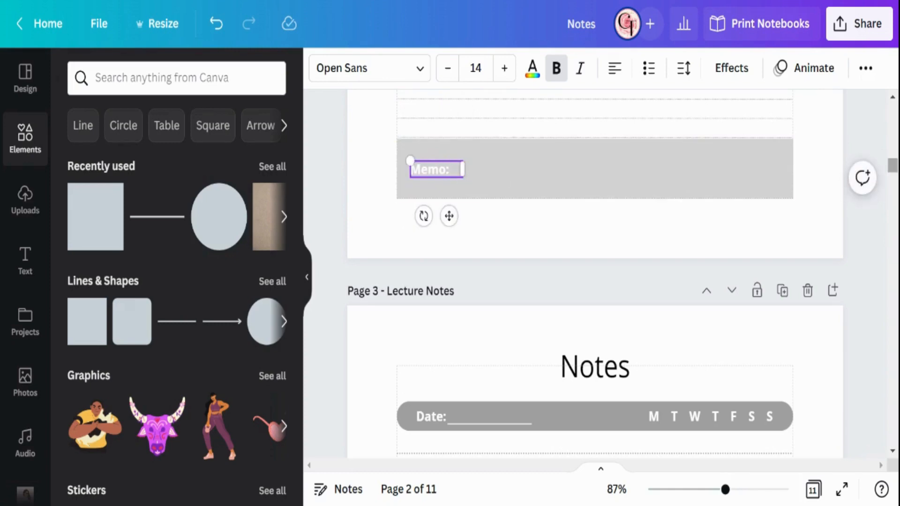
left_click(826, 206)
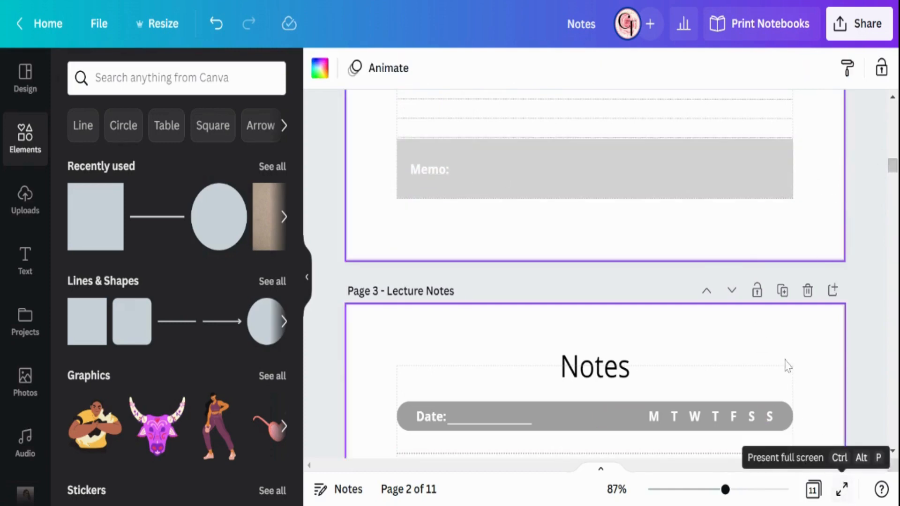
Step: Preview the Notes page in full-screen presentation mode
scroll(788, 365, "up", 5)
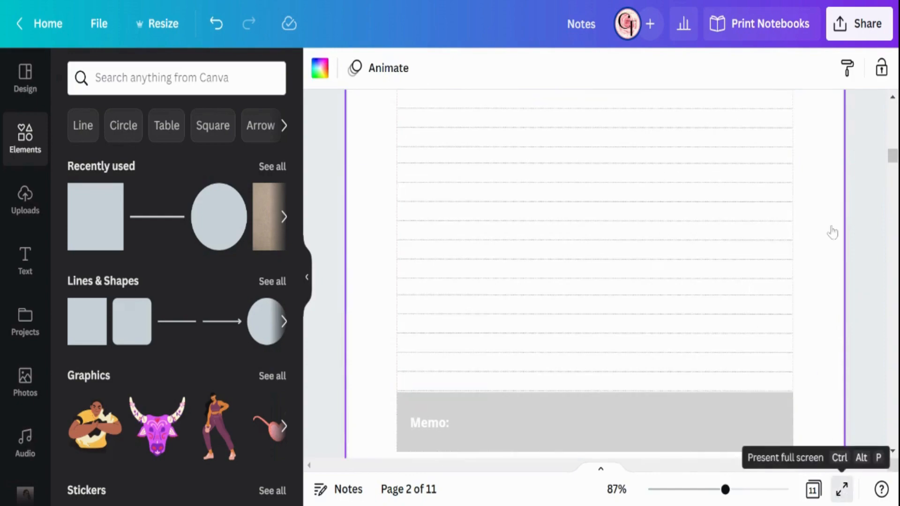
key("ctrl+alt+p")
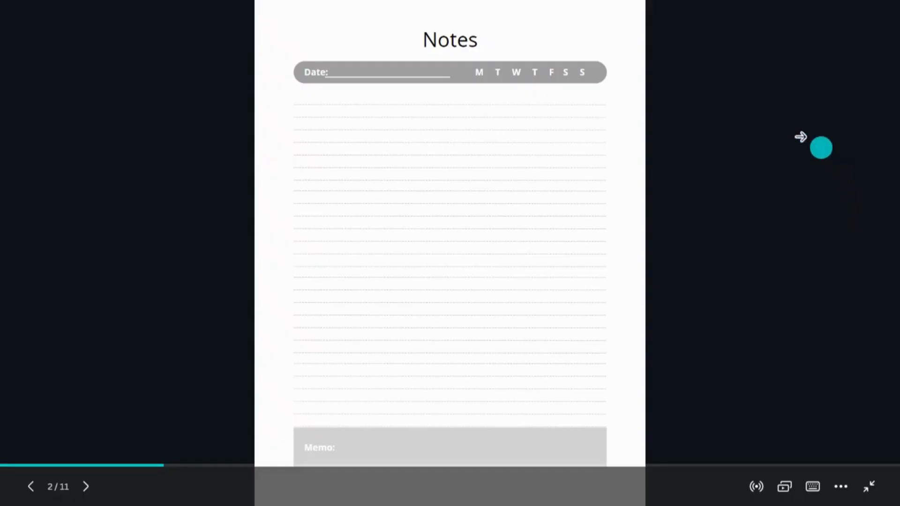